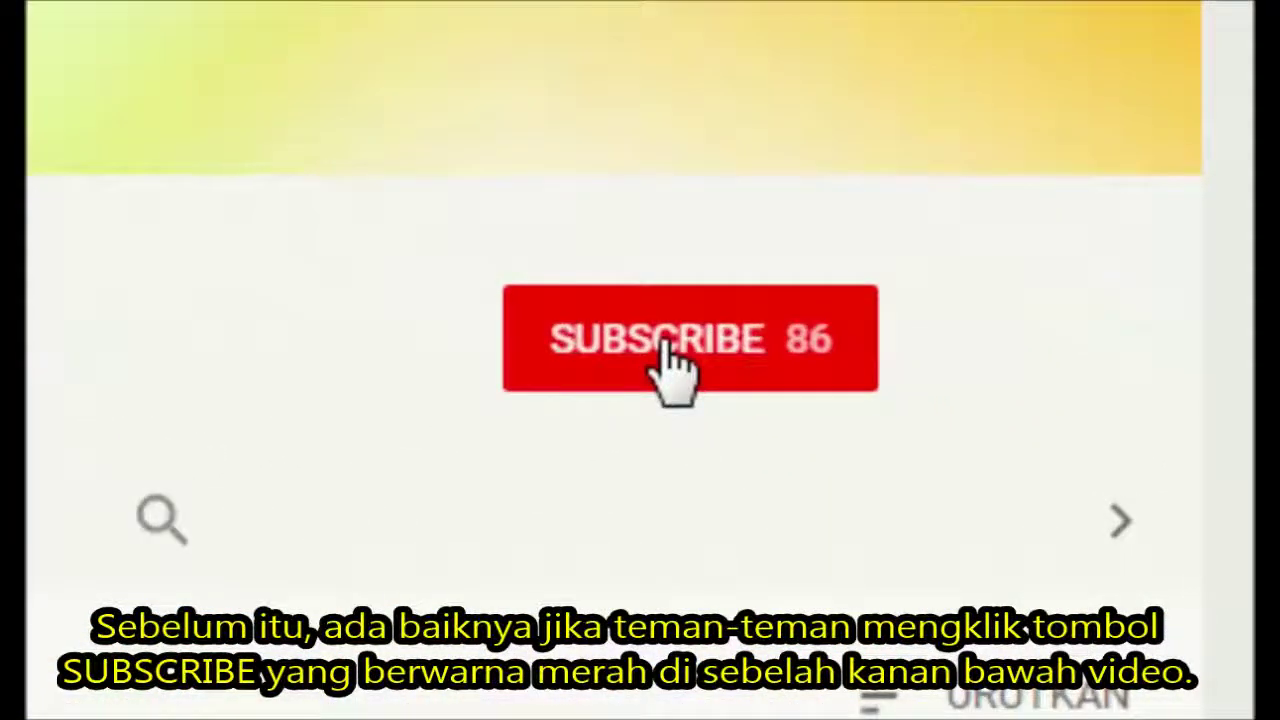
- Subscribe to the YouTube channel and like the cover-page tutorial video
click(667, 350)
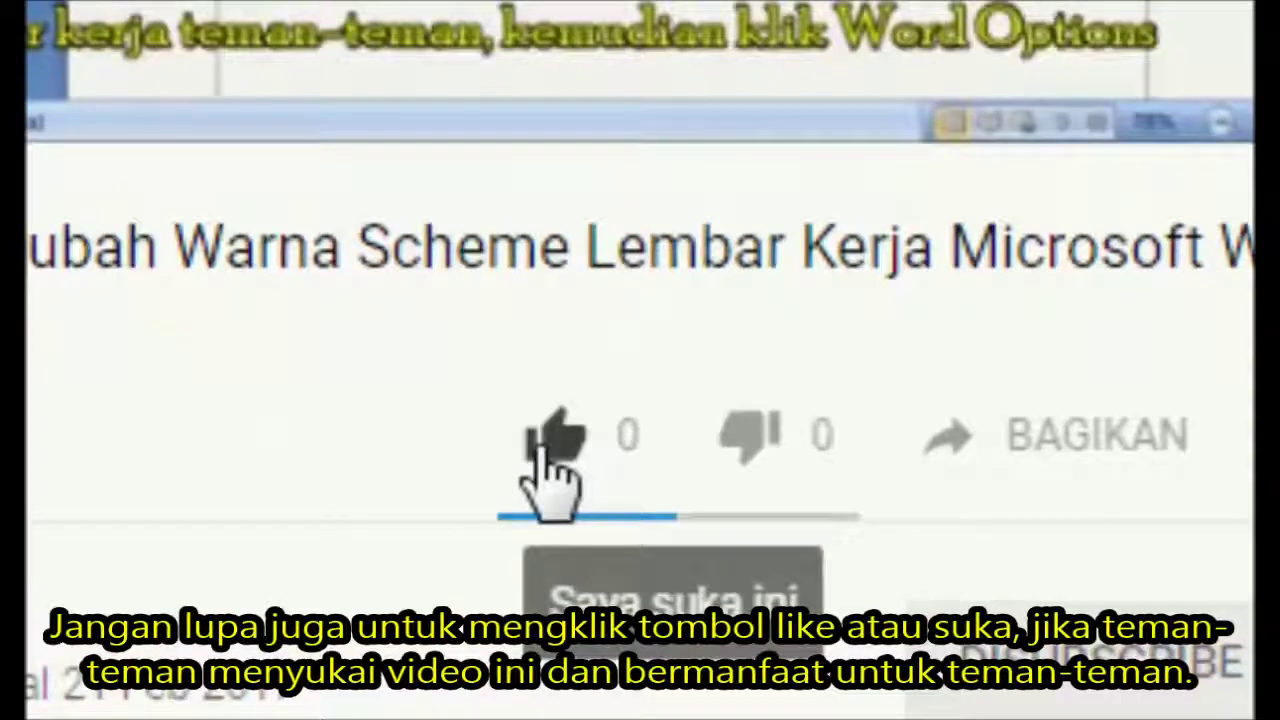
click(545, 440)
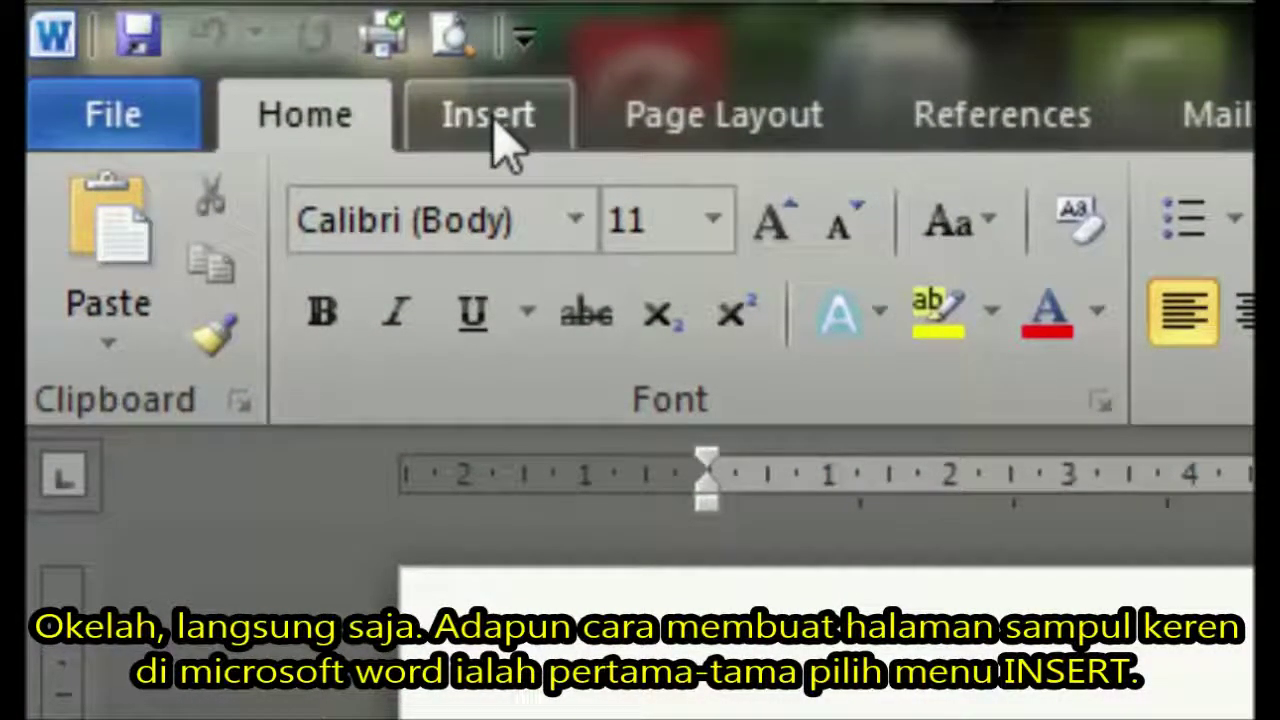
- Open the built-in Cover Page gallery from the Insert tab's Pages group
click(490, 118)
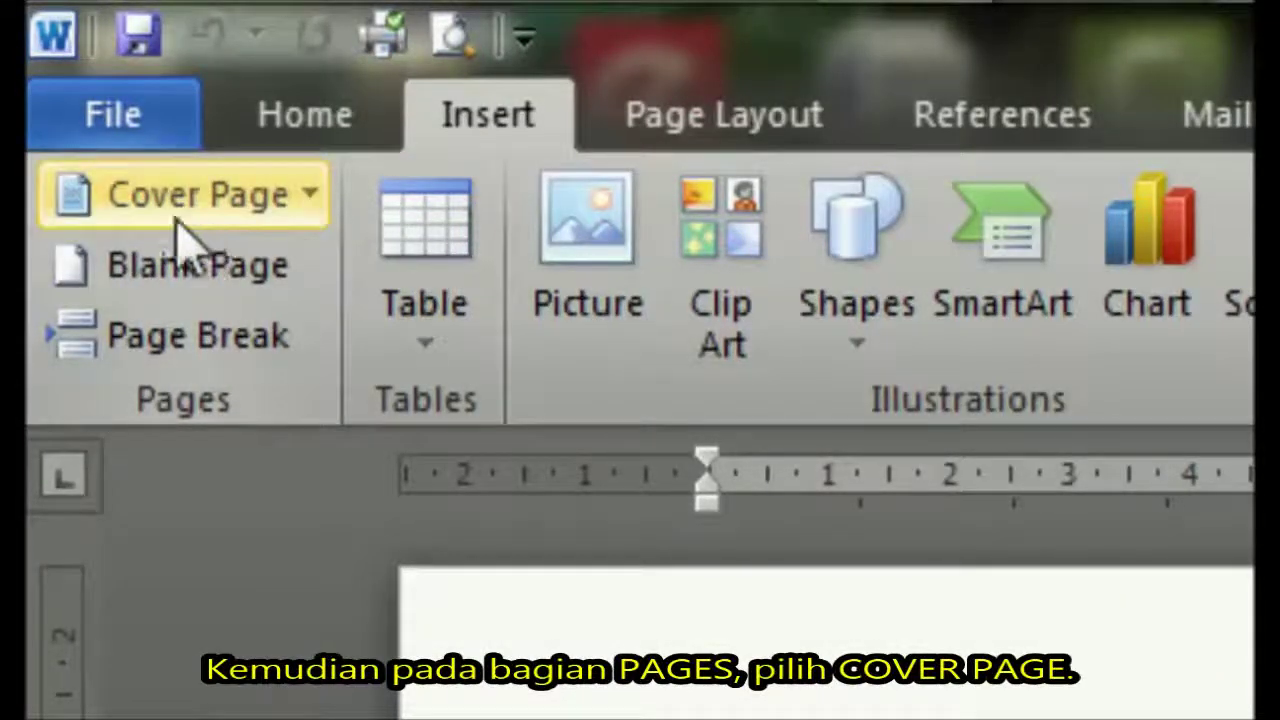
click(305, 197)
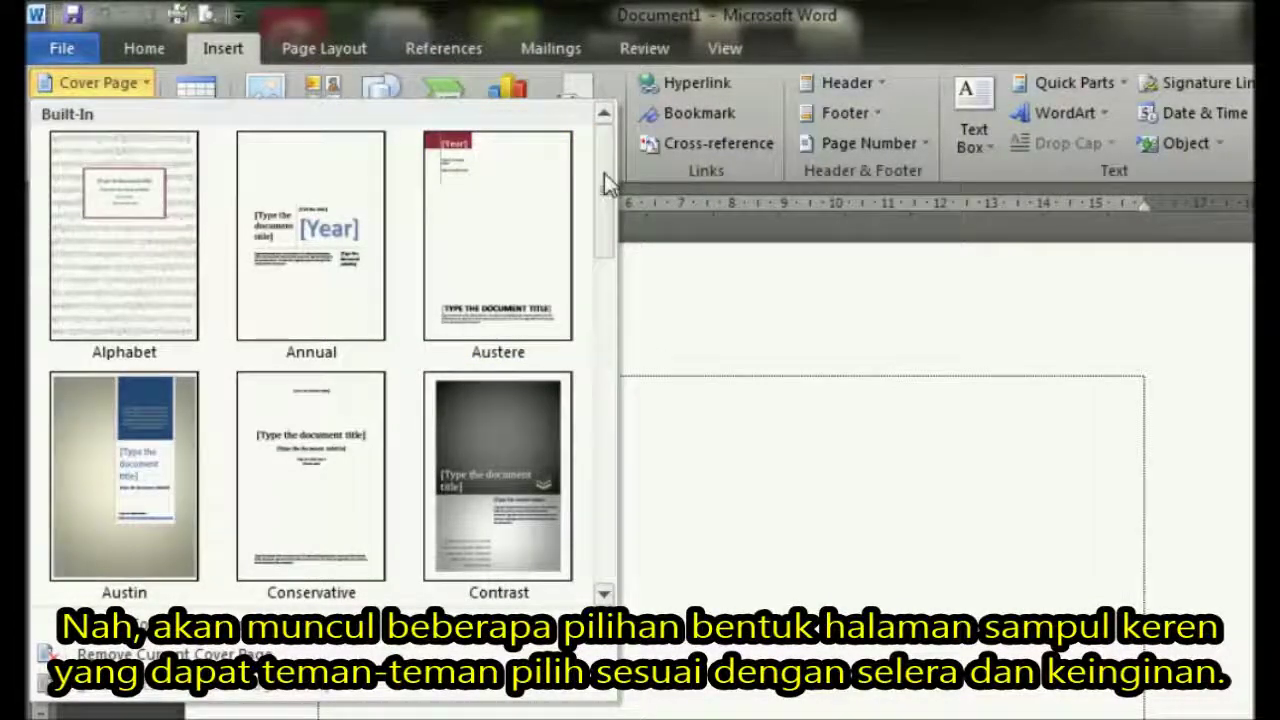
- Scroll the cover page gallery and dismiss the Windows colour-scheme performance prompt
drag(608, 162, 606, 283)
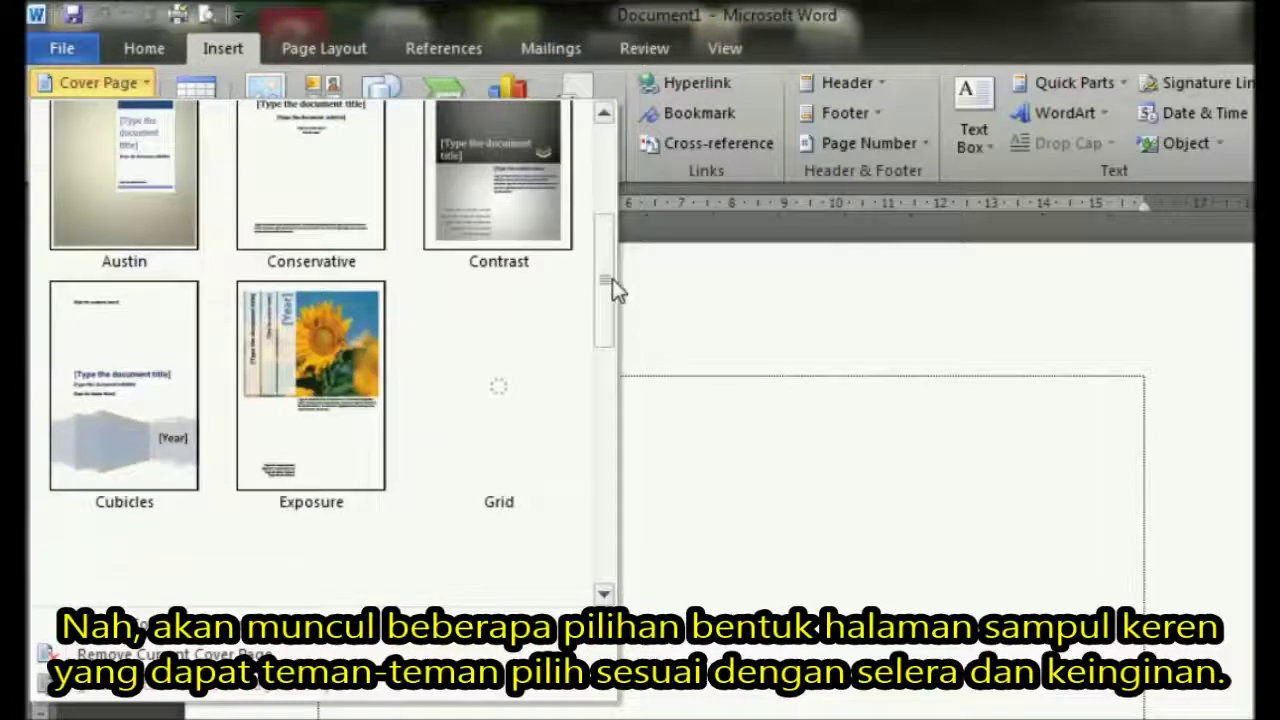
scroll(612, 279, down, 1)
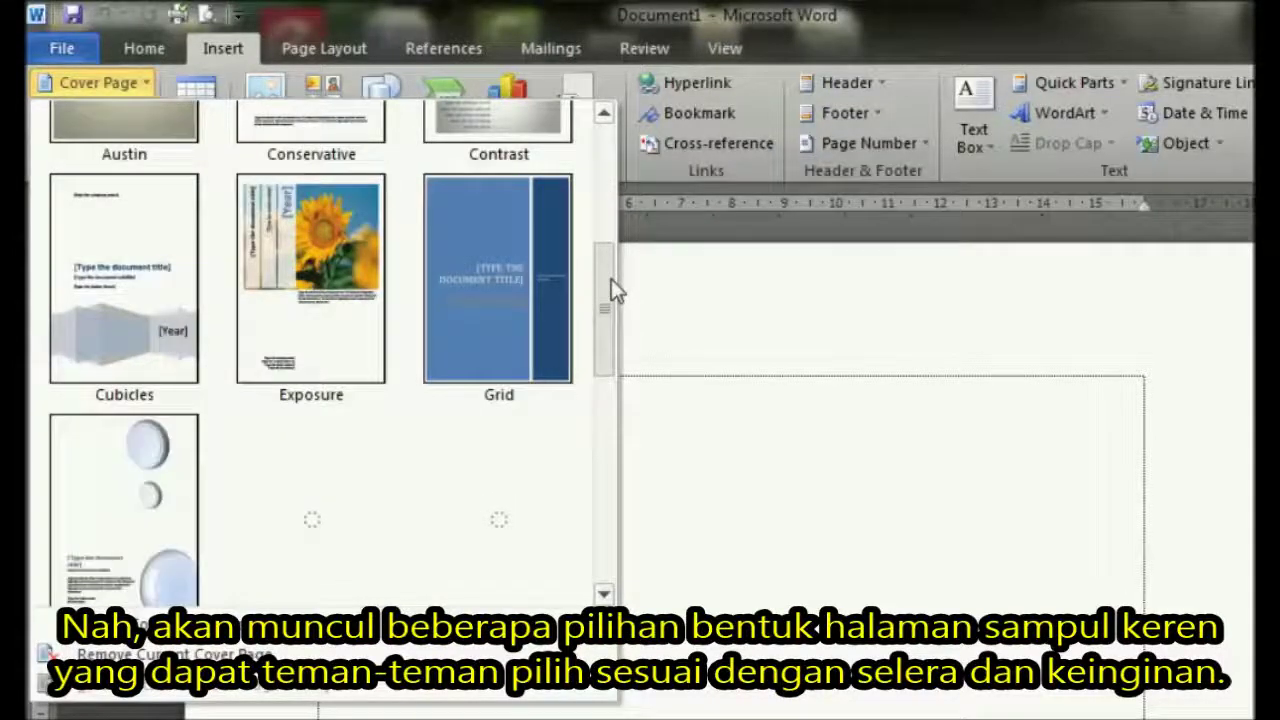
scroll(611, 348, down, 2)
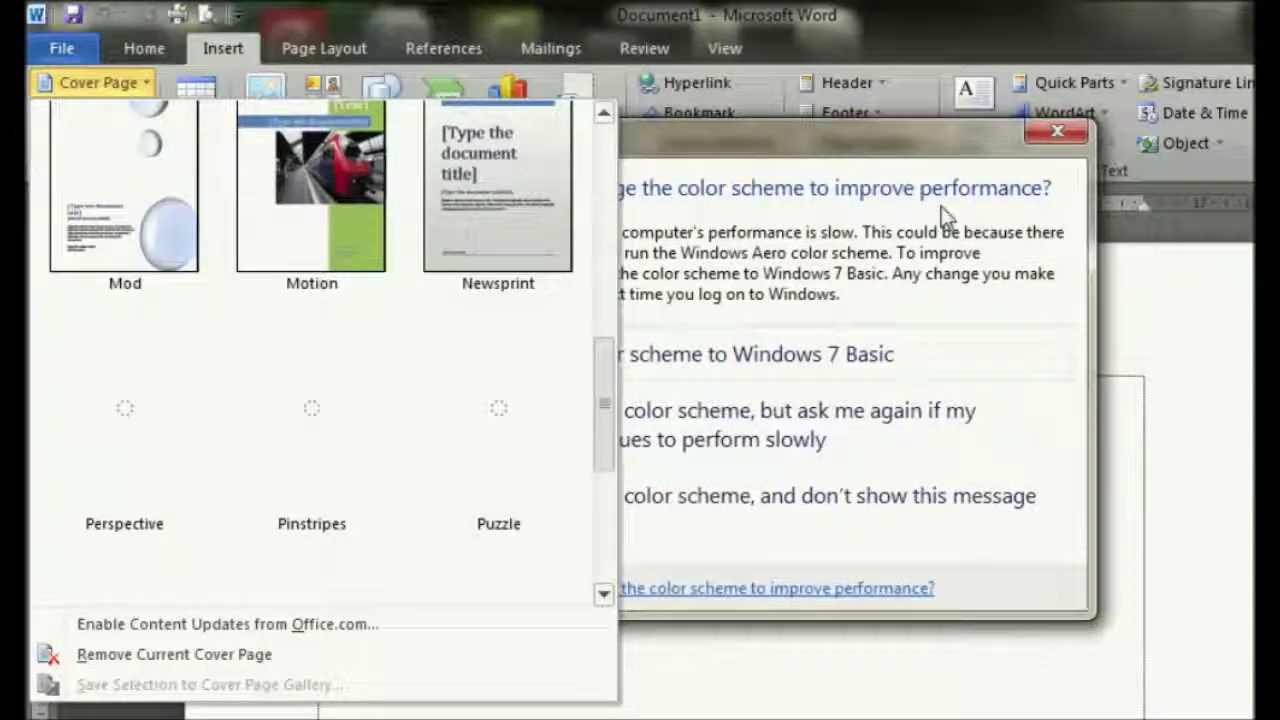
click(1057, 131)
click(1057, 131)
- Reopen the cover page gallery and insert the Puzzle design
click(98, 82)
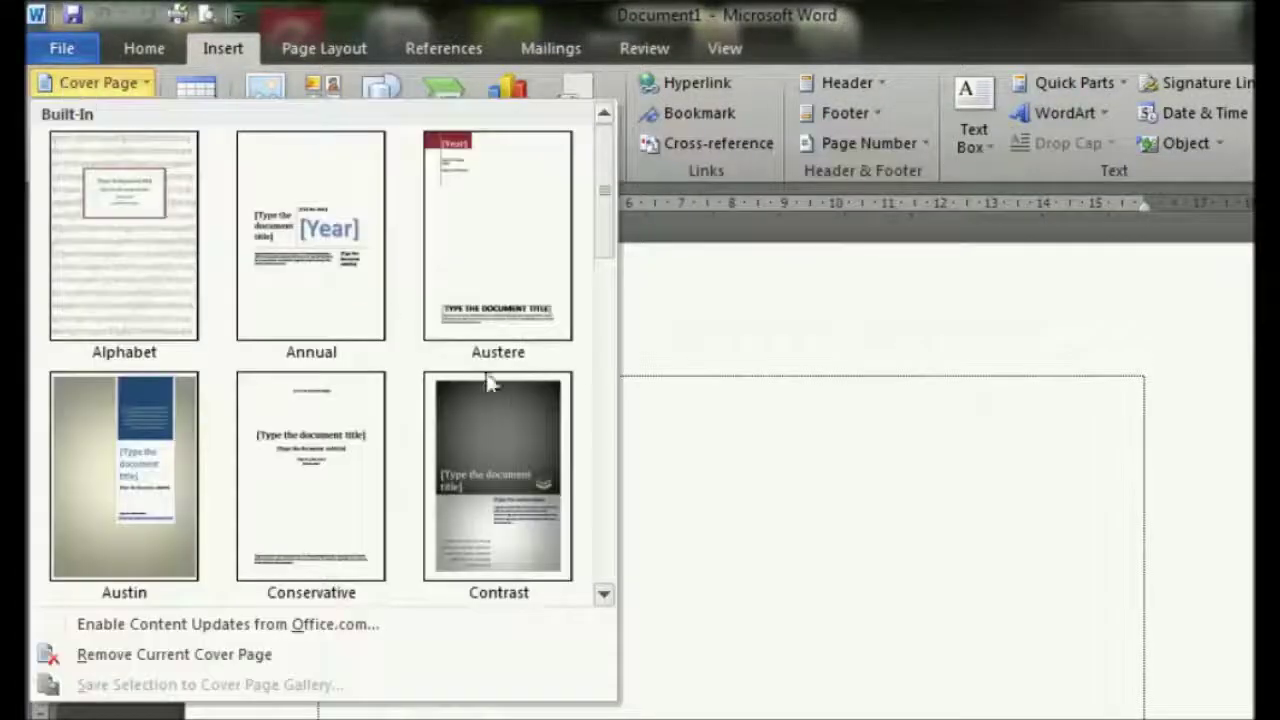
scroll(612, 343, down, 3)
scroll(614, 474, down, 1)
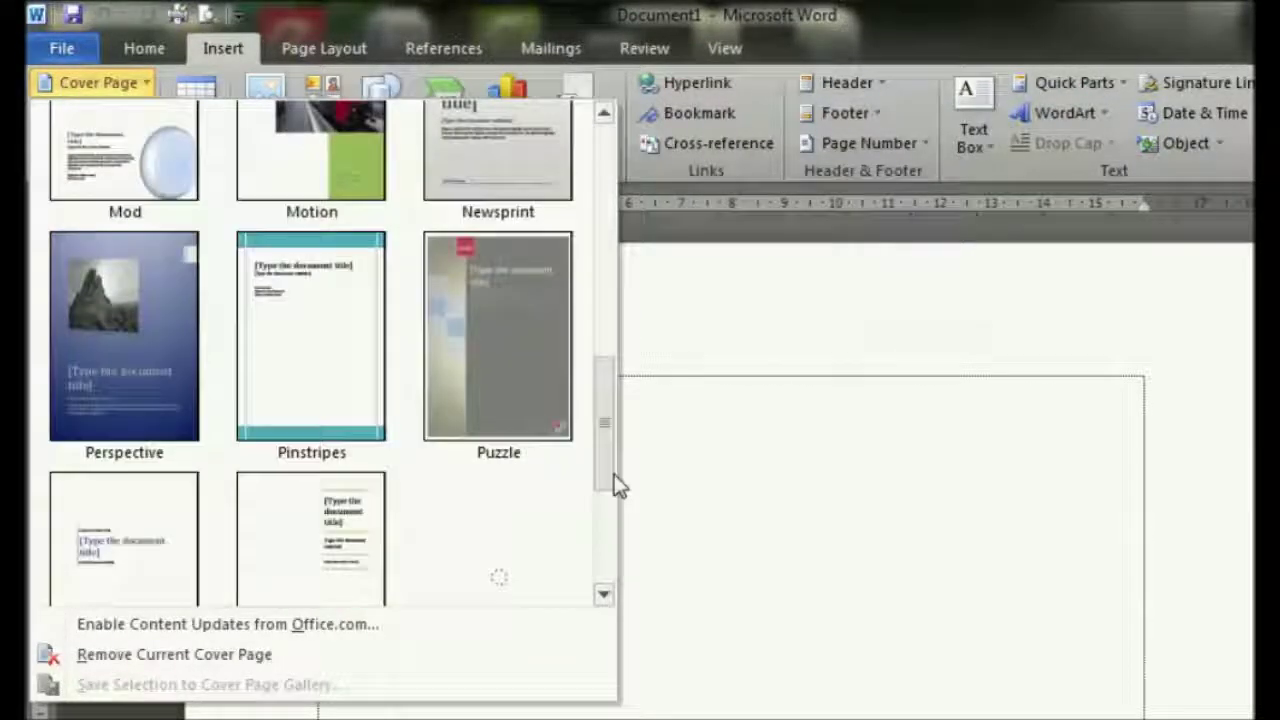
scroll(614, 486, down, 1)
scroll(613, 511, down, 1)
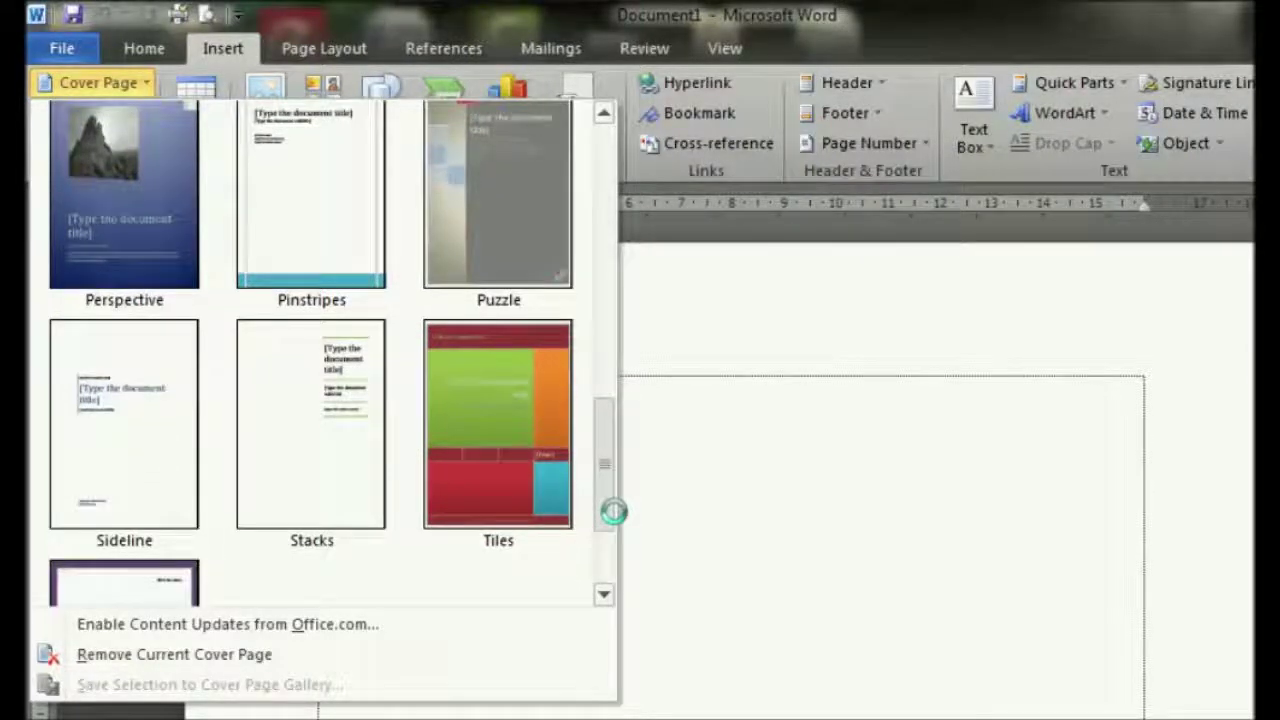
scroll(614, 500, up, 2)
scroll(616, 489, up, 2)
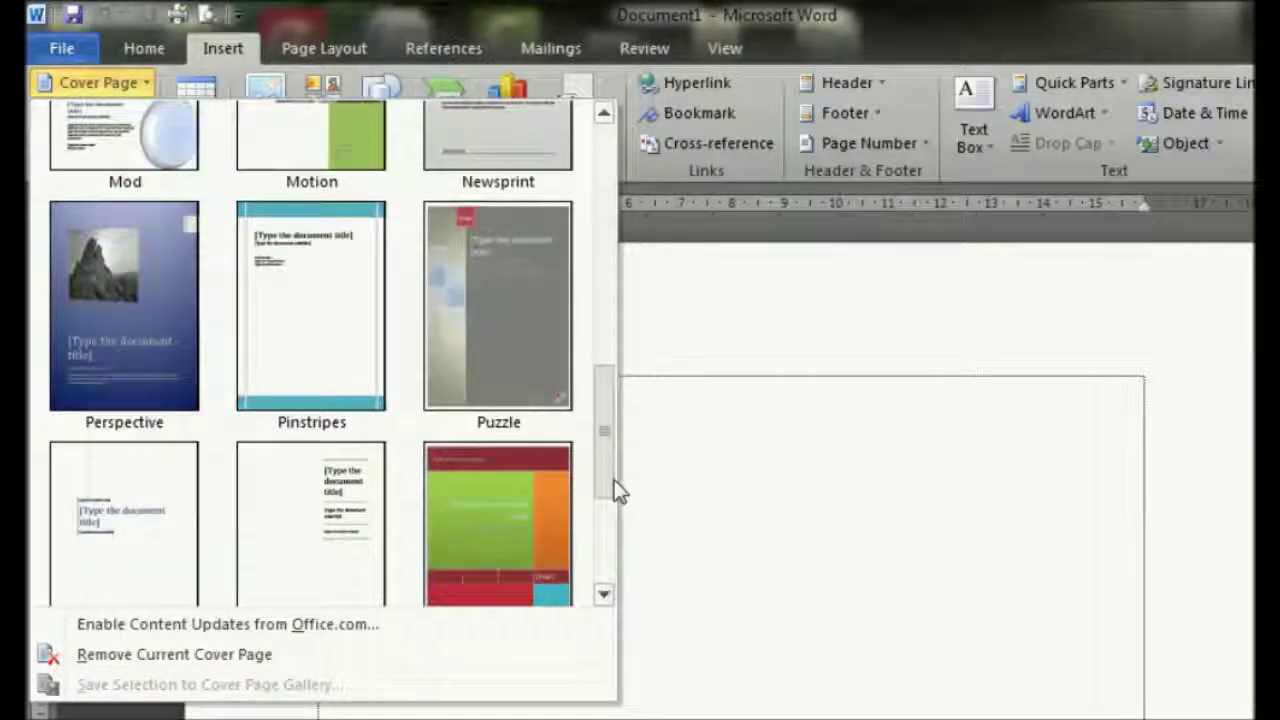
scroll(614, 490, down, 2)
scroll(616, 556, down, 1)
drag(622, 568, 630, 308)
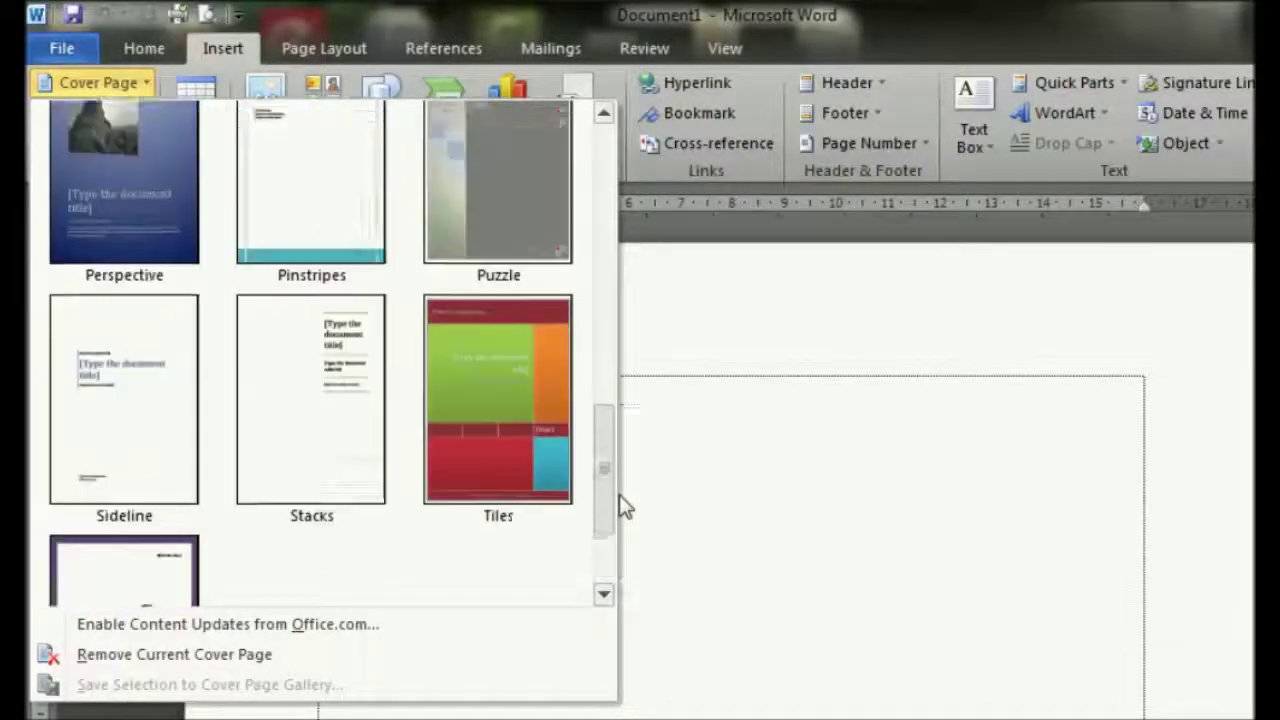
drag(630, 308, 634, 466)
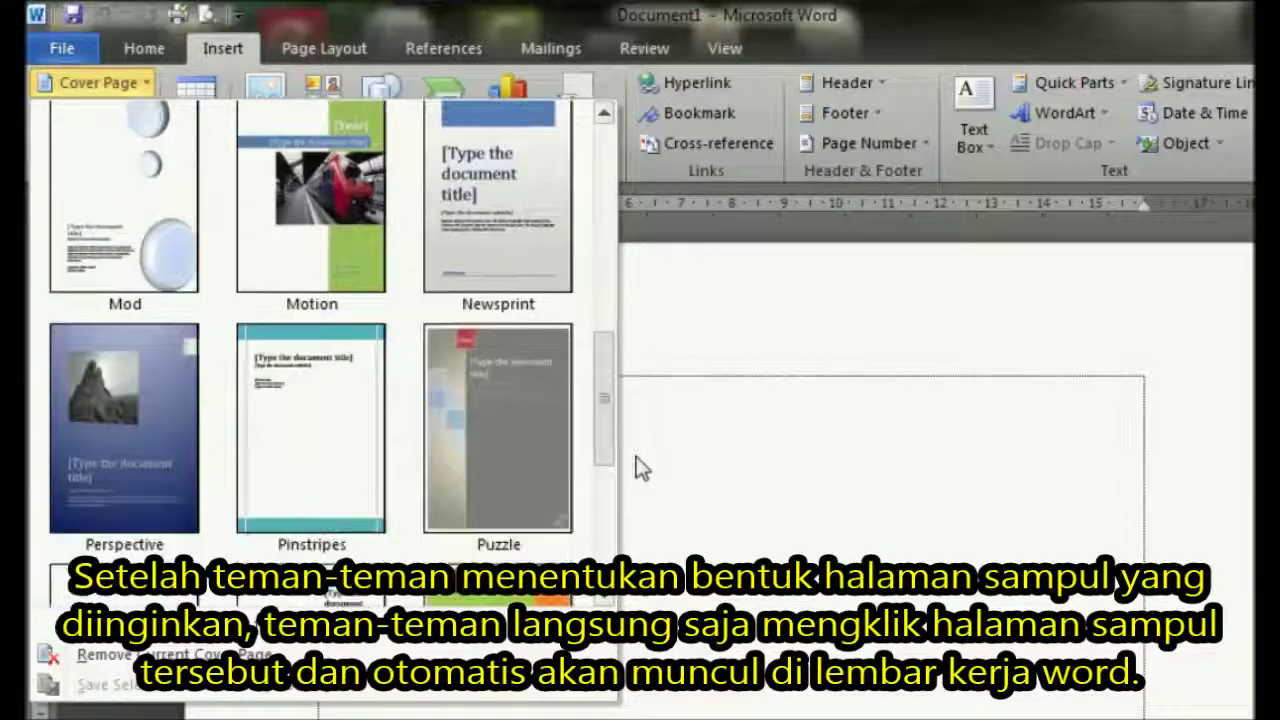
click(514, 364)
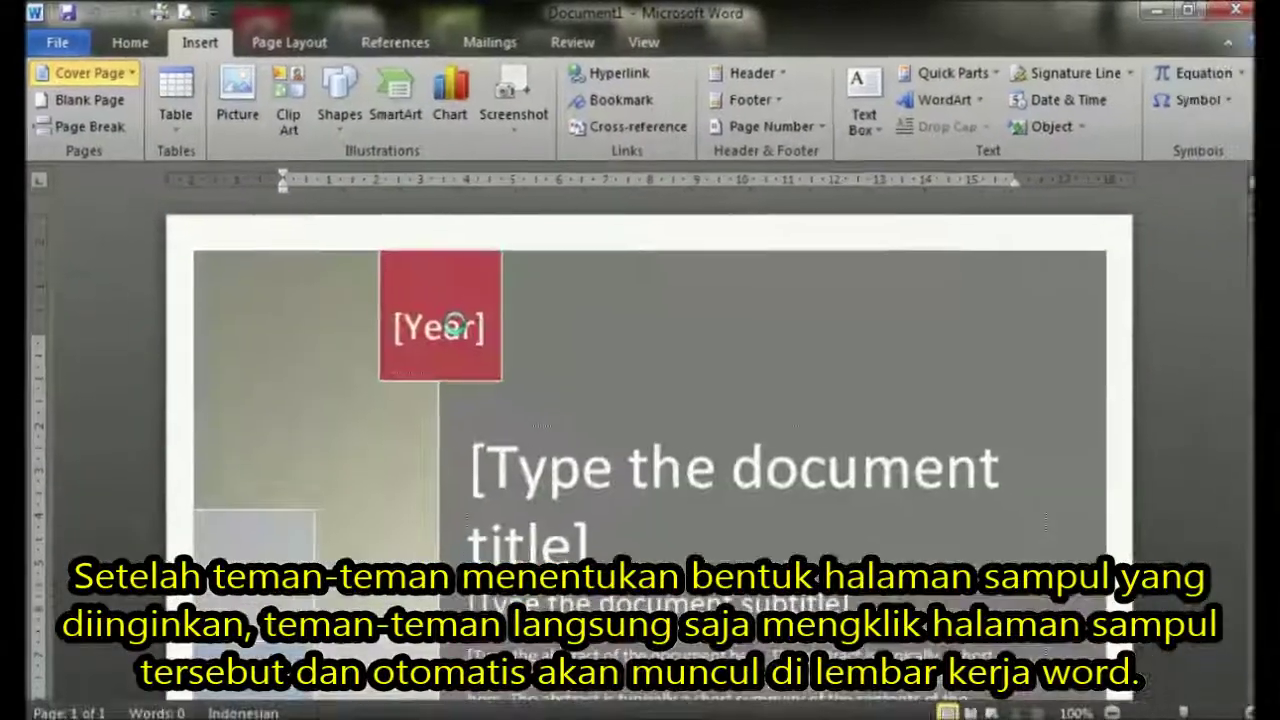
- Zoom the view out to 70% so the cover's top and abstract are visible
drag(1245, 256, 1245, 325)
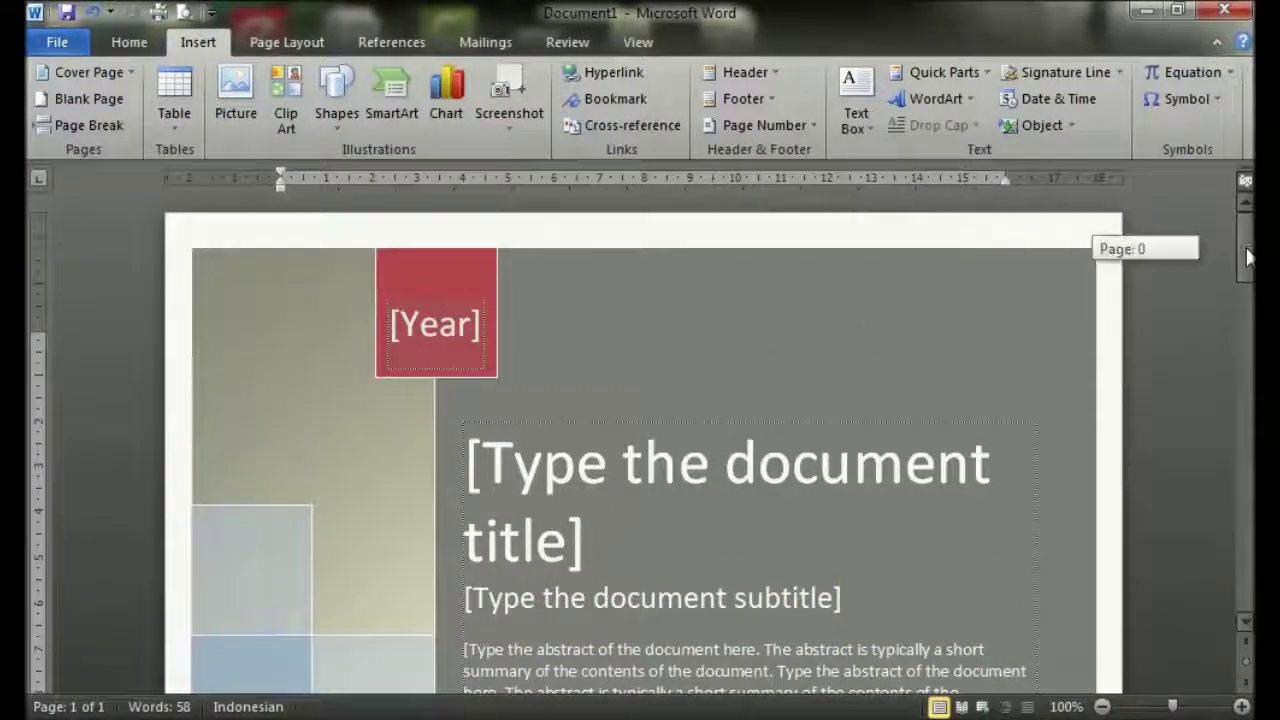
click(1102, 707)
click(1102, 707)
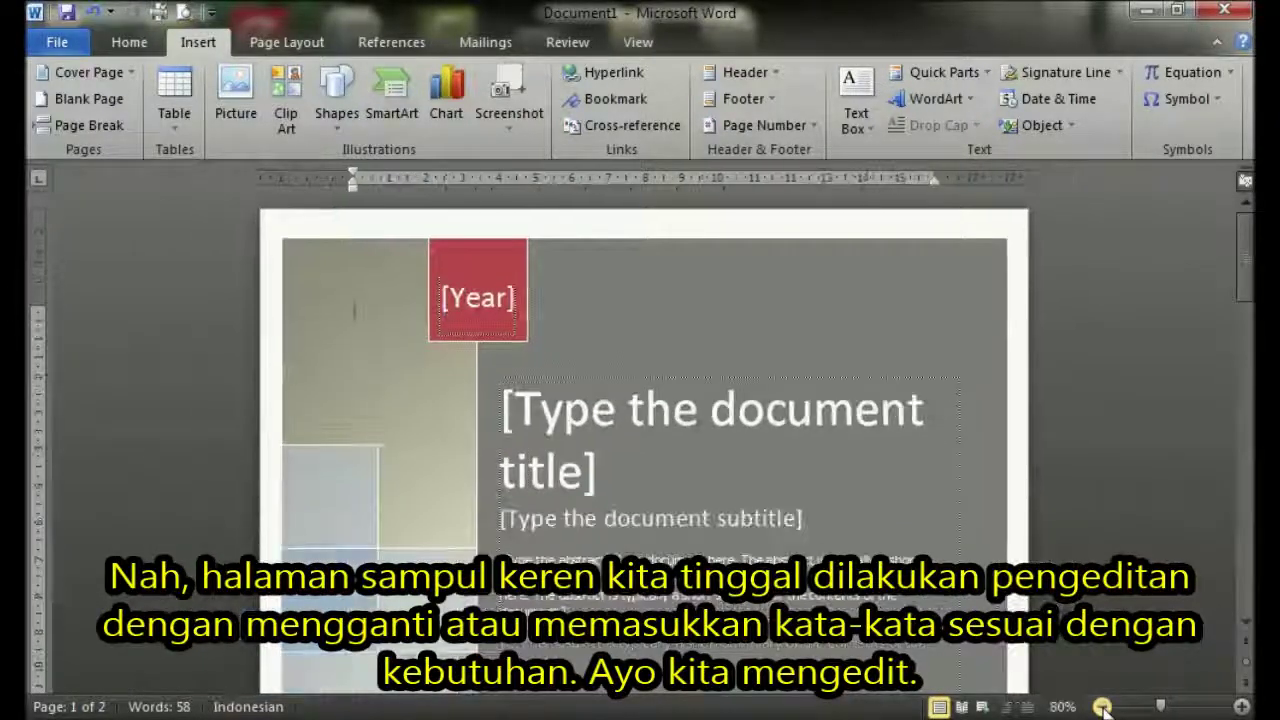
click(1102, 707)
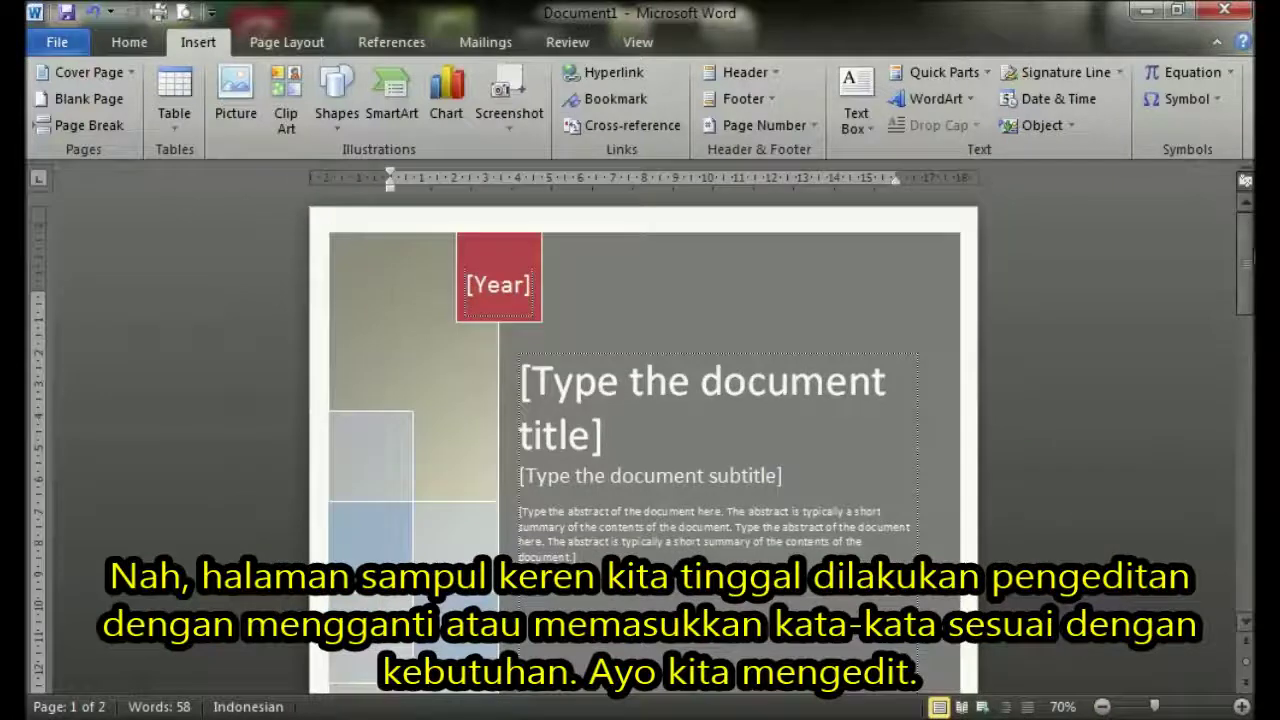
mouse_move(1251, 300)
mouse_down()
mouse_move(1252, 345)
mouse_move(1251, 310)
mouse_up()
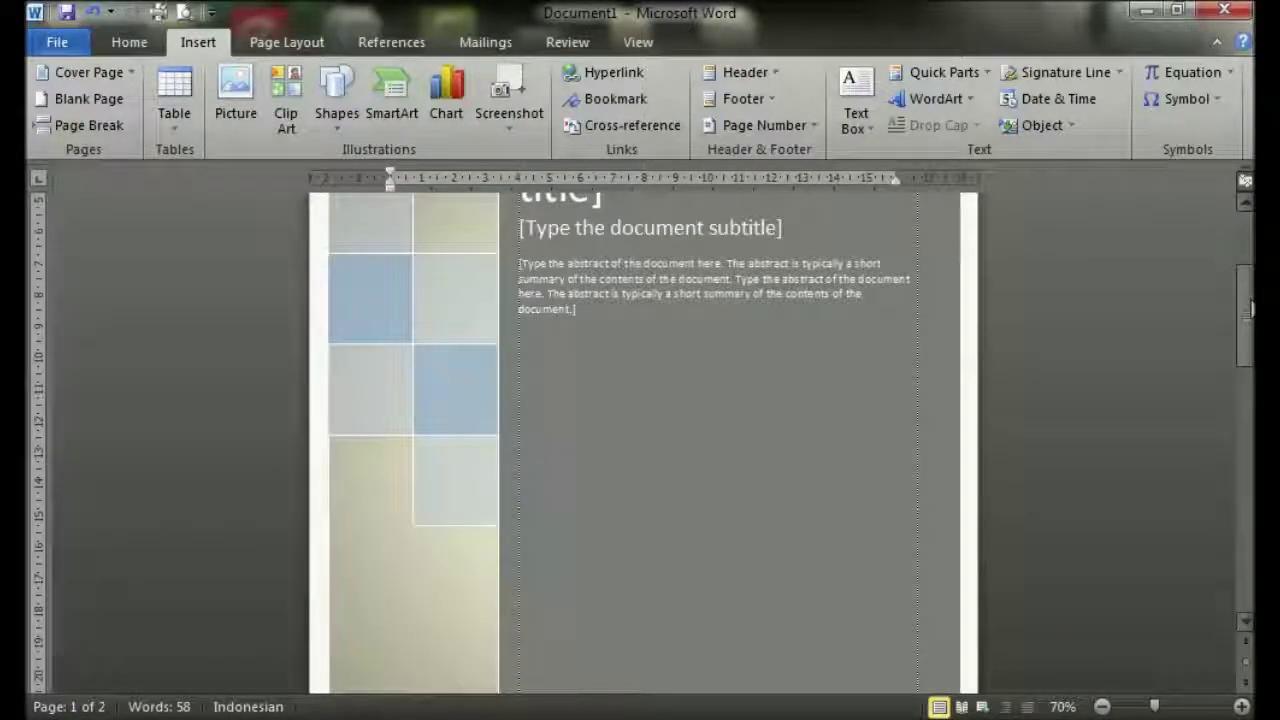
drag(1245, 318, 1245, 263)
- Check the Page Layout Size options, leaving the page size unchanged
click(286, 42)
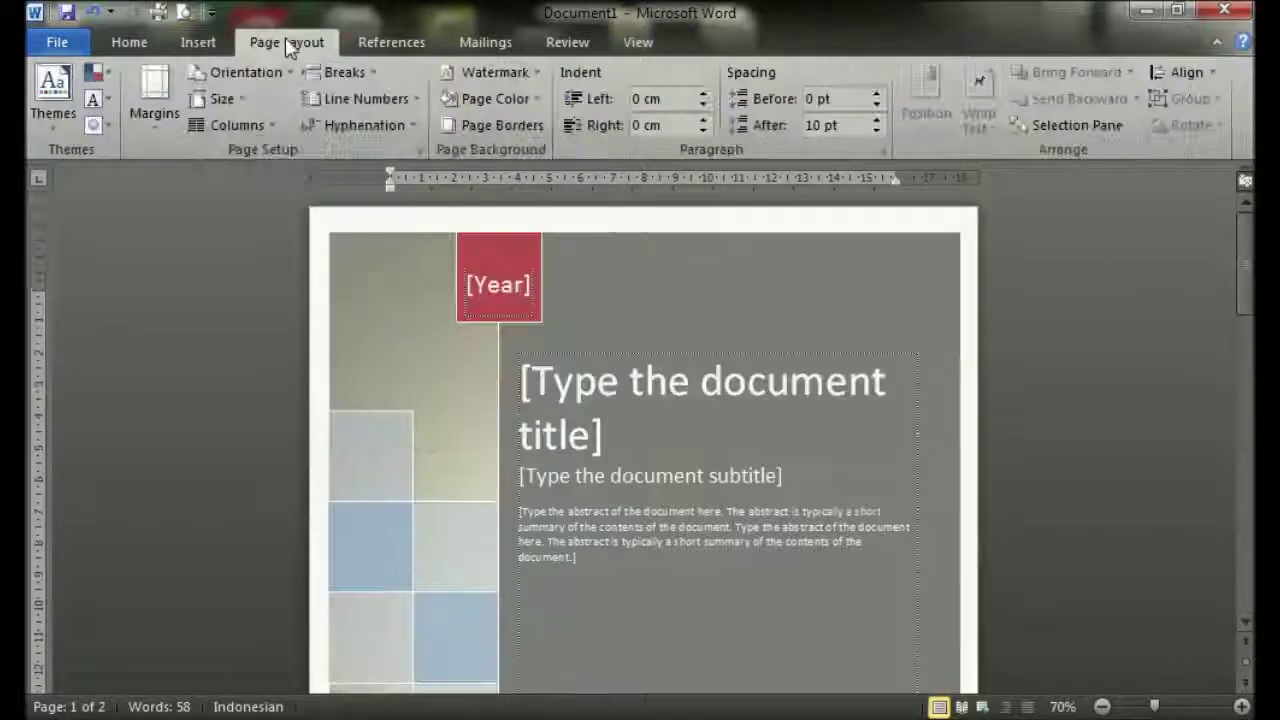
click(214, 98)
click(330, 280)
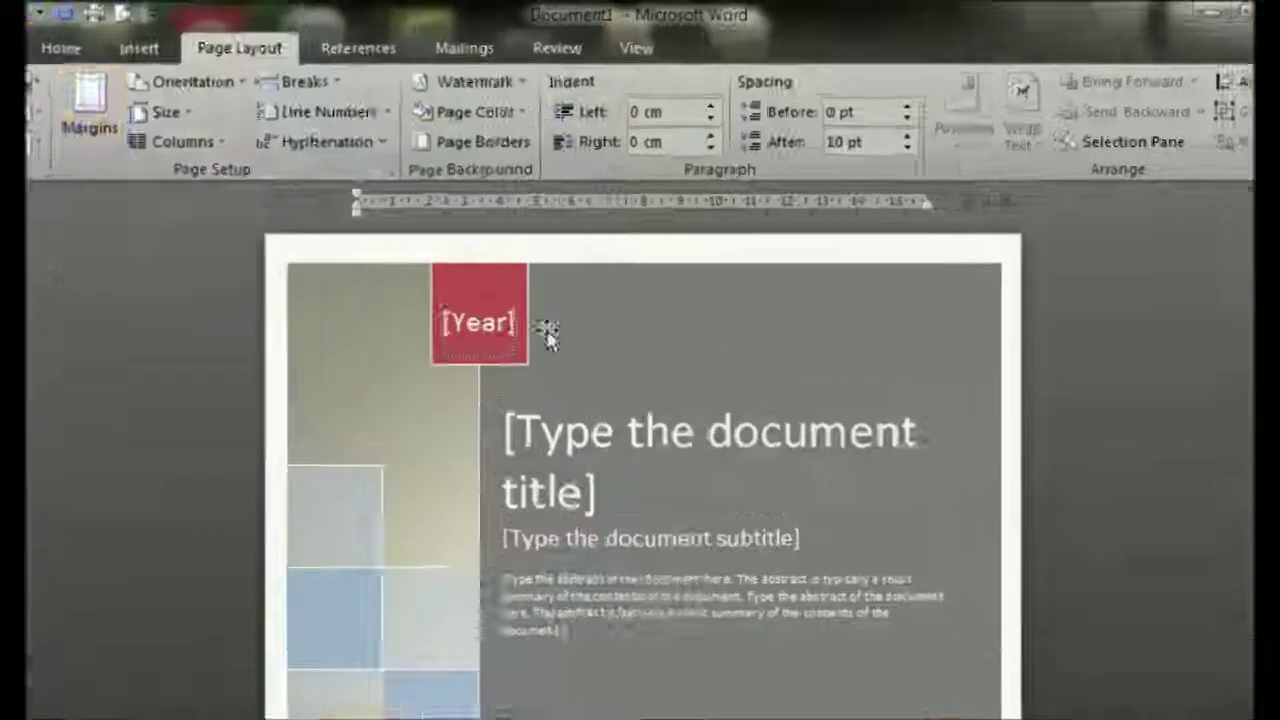
- Fill the Year block with 2018 and make it bold
click(495, 281)
text(2018)
click(189, 63)
click(197, 183)
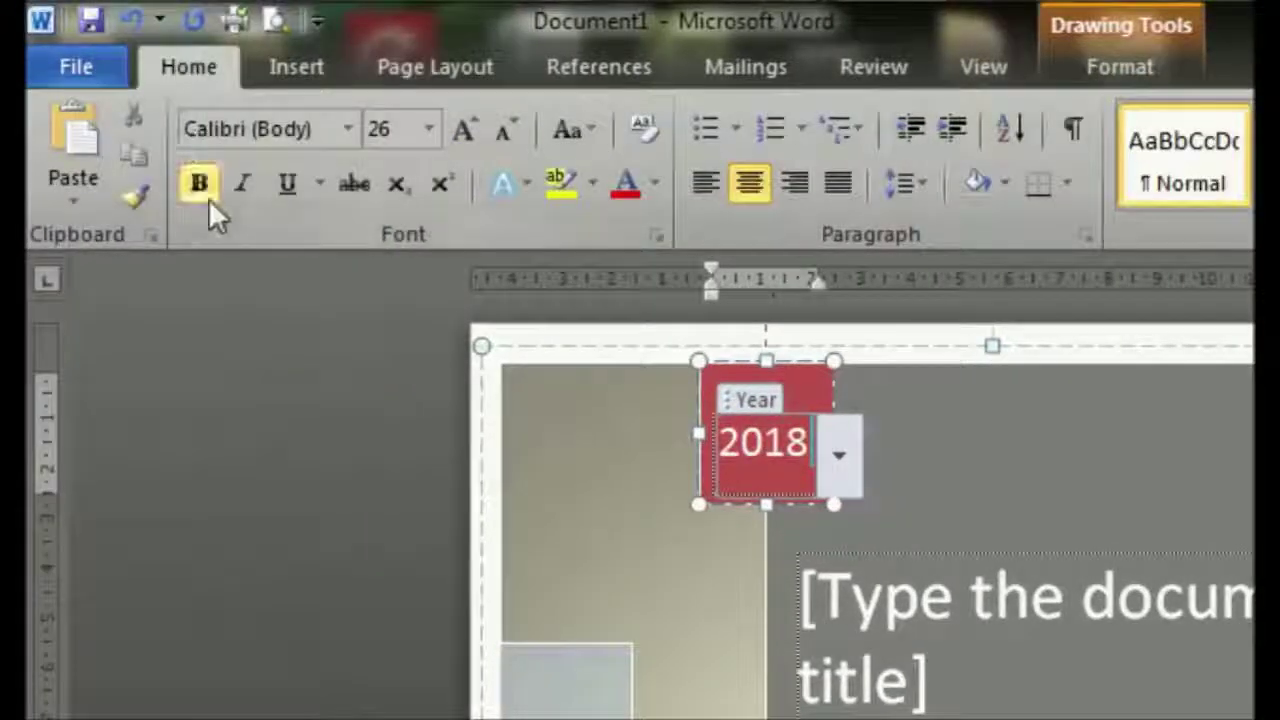
click(1166, 403)
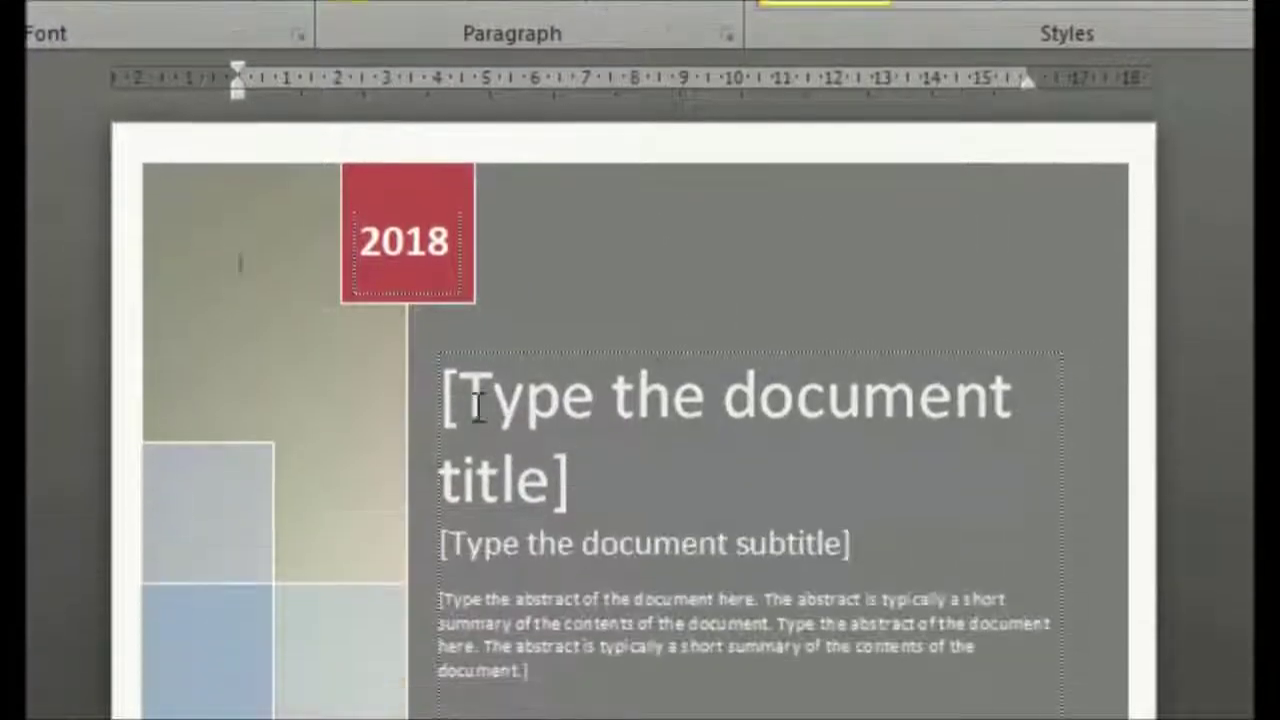
- Replace the title placeholder with 'Cara Membuat Halaman Sampul Keren' in bold 36 pt
click(477, 405)
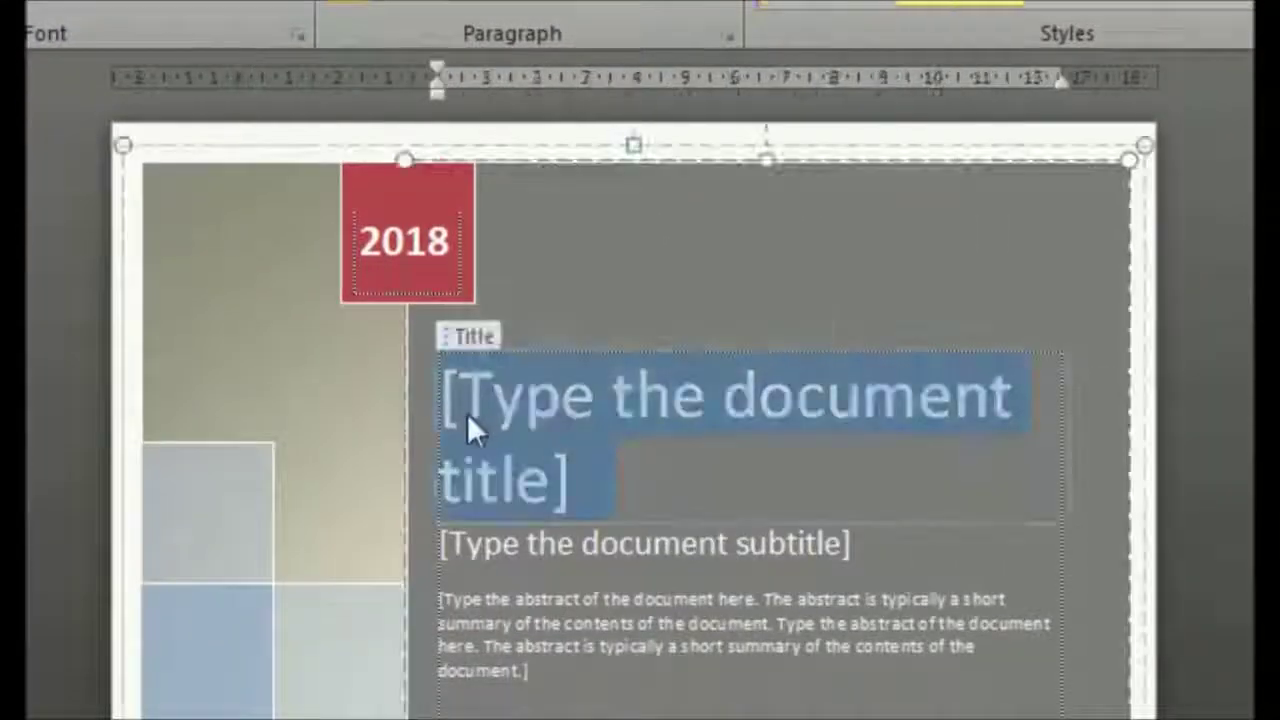
key(Delete)
text(Cara Membuat Halaman)
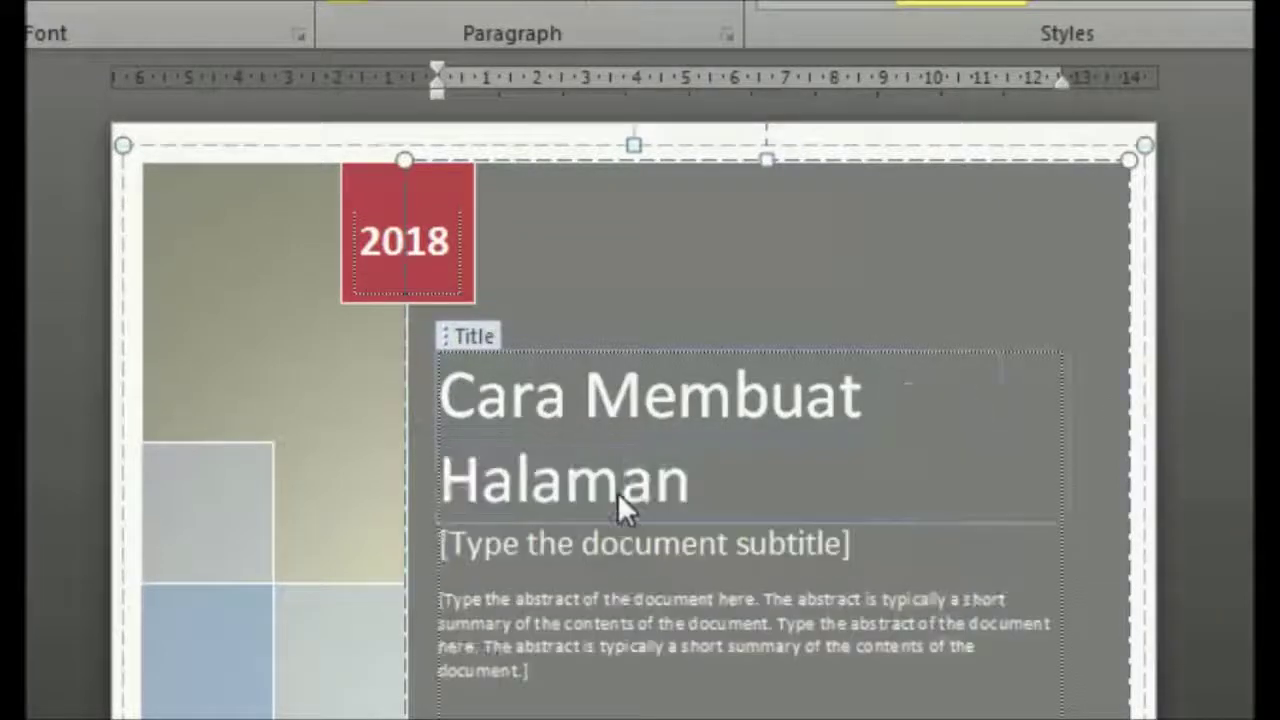
text( Sampul Keren)
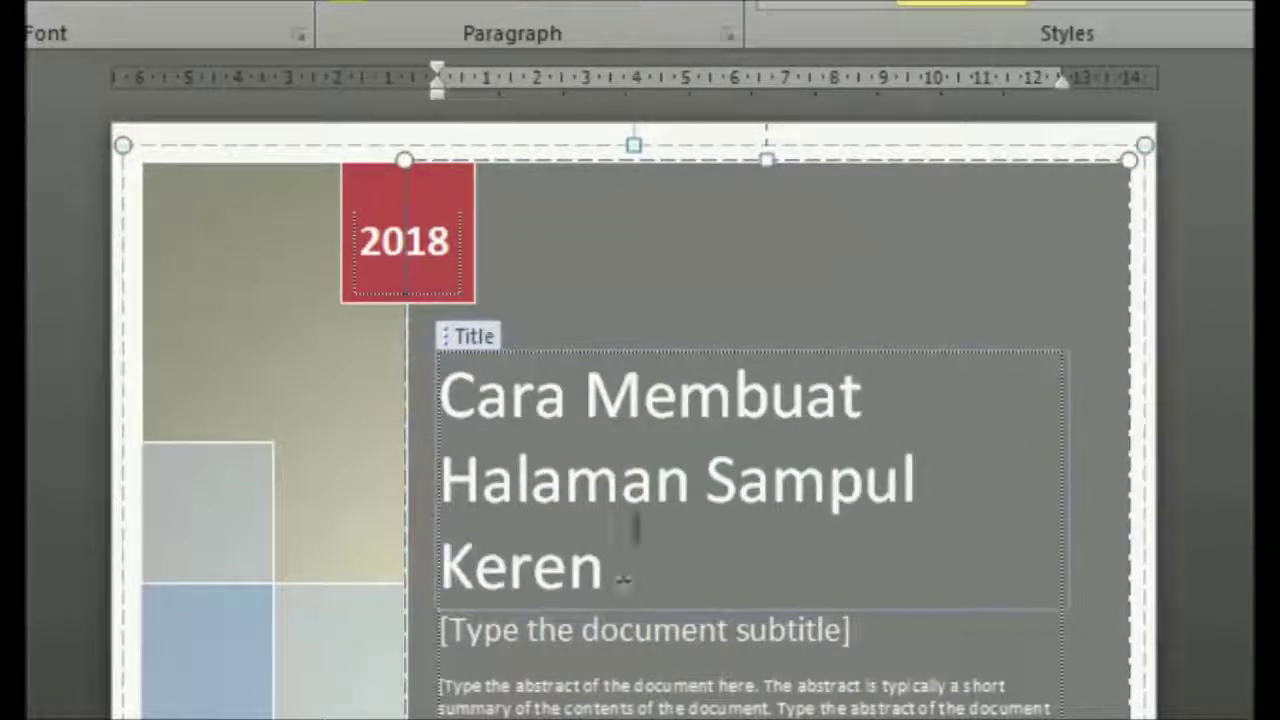
click(328, 100)
click(300, 460)
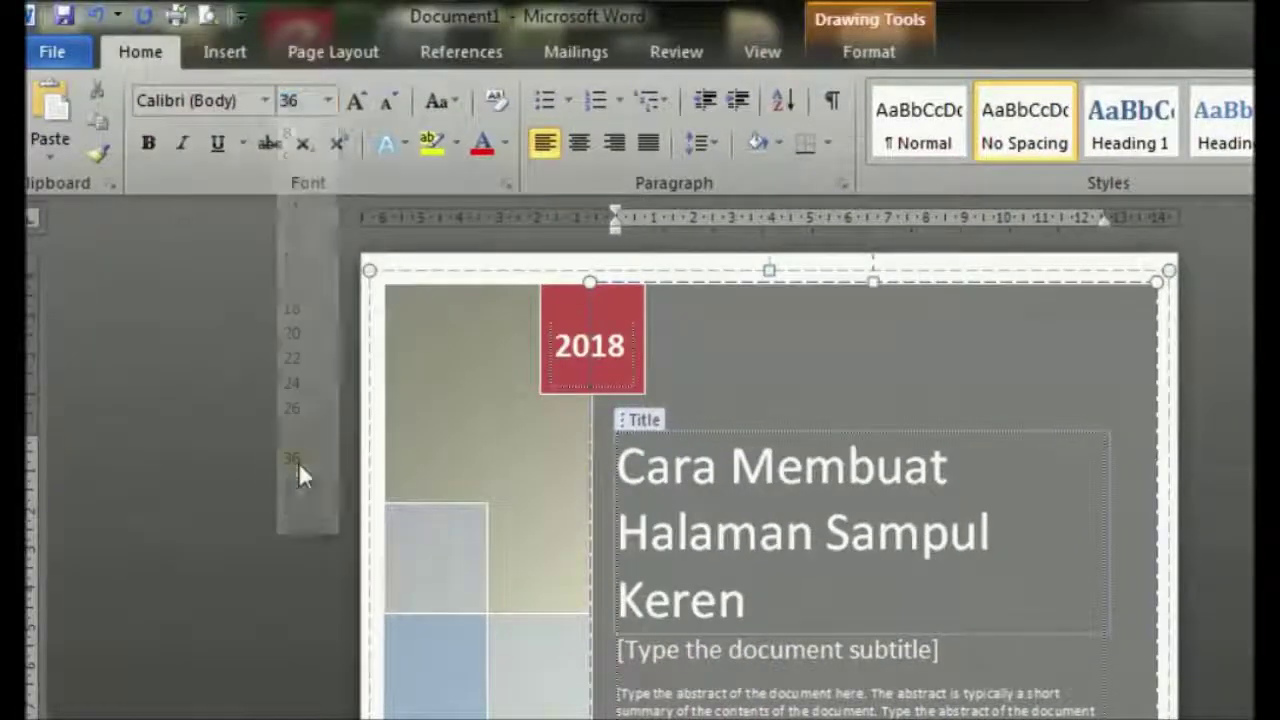
click(152, 148)
- Add the subtitle 'Di Microsoft Office Word 2010' at a smaller size and delete the abstract placeholder
click(705, 143)
click(755, 177)
click(760, 570)
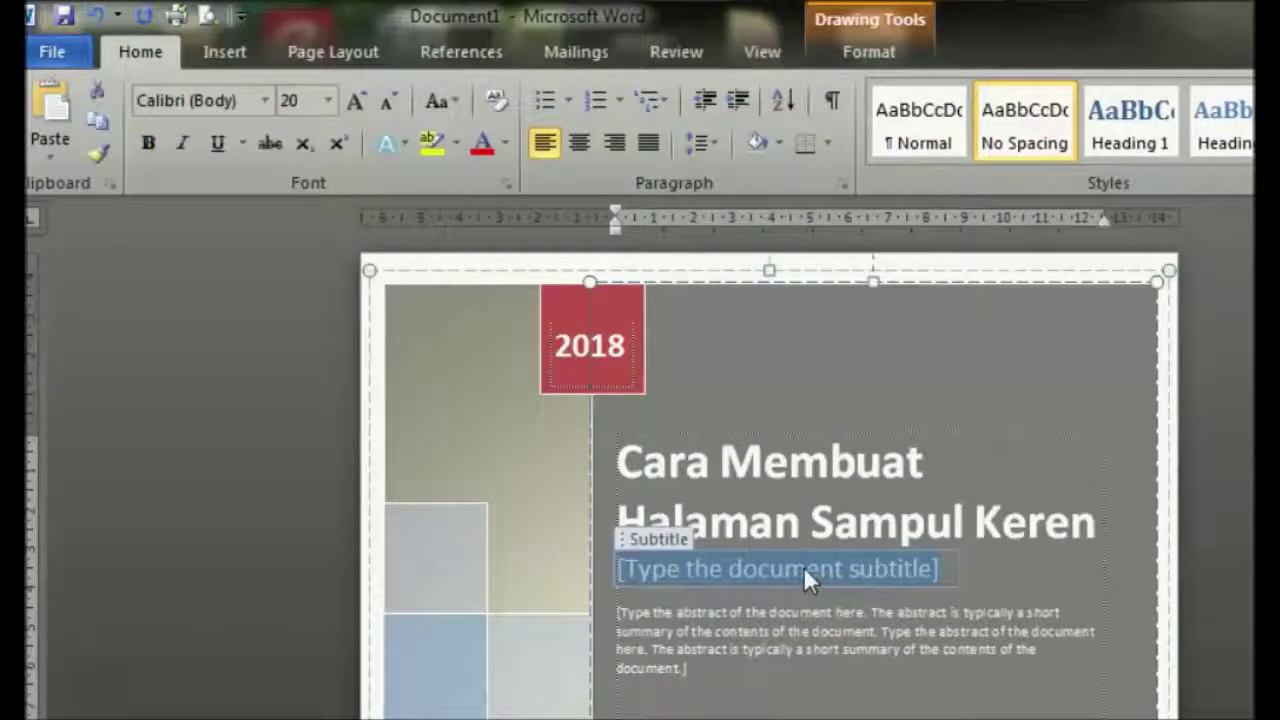
text(Di Microsoft O)
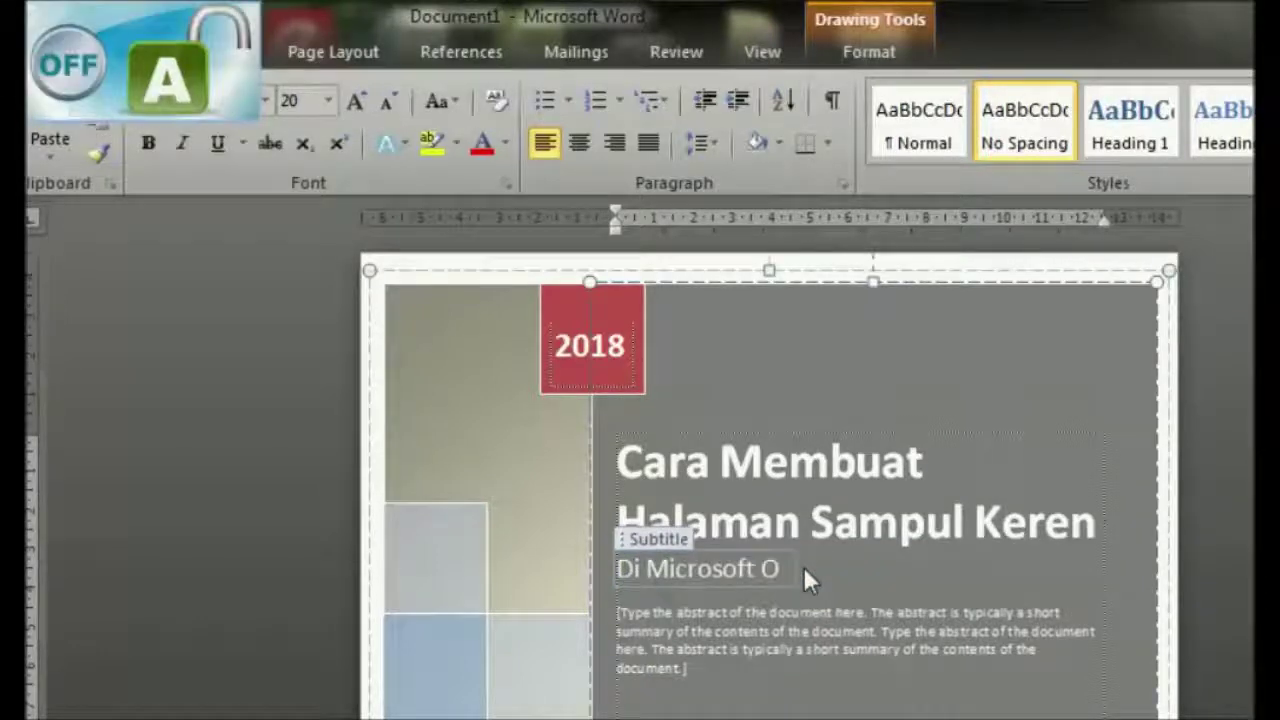
text(ffice Word 2010)
click(328, 100)
click(294, 306)
click(678, 630)
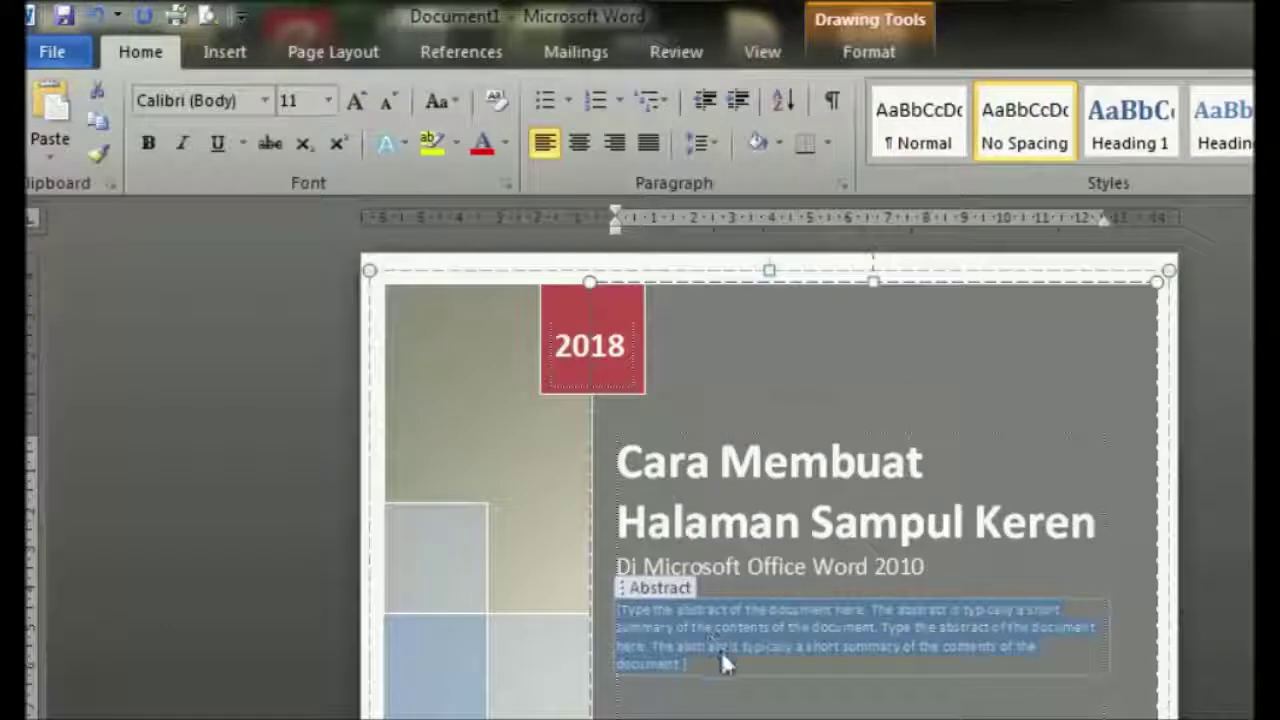
key(Delete)
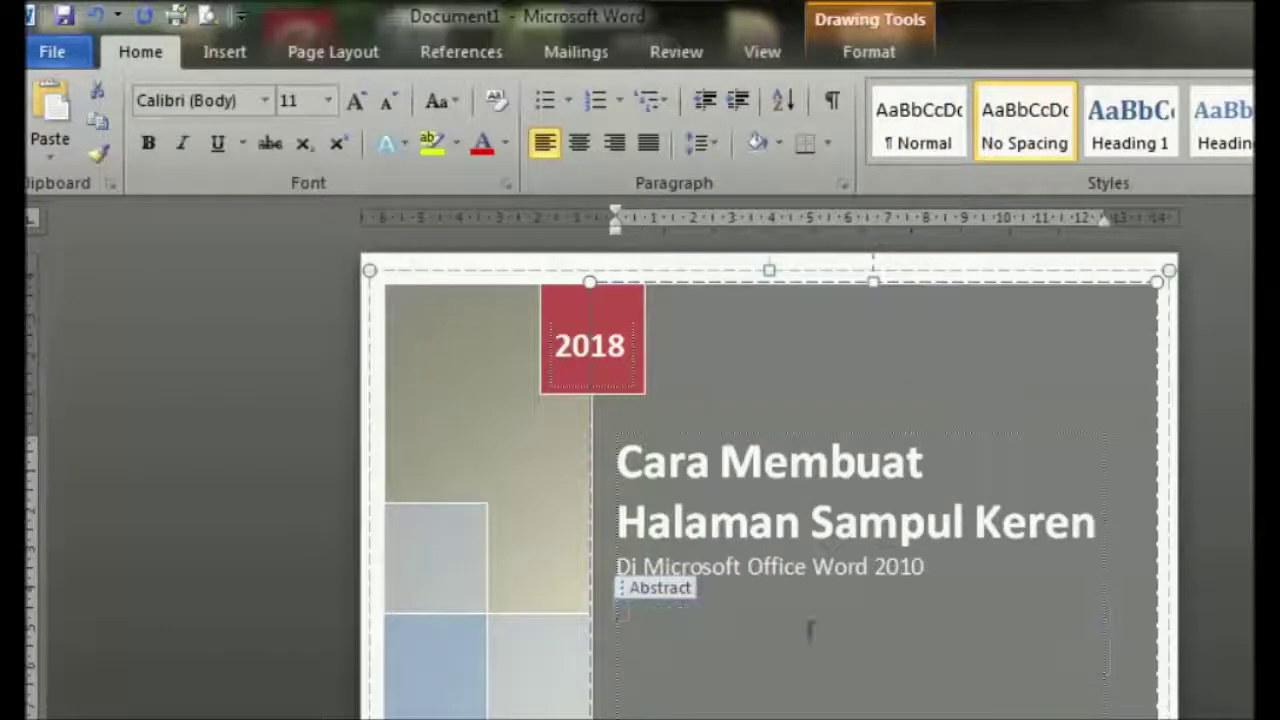
- Replace the company placeholder with 'Simple News Video (SNV)' and set the whole author block to 20 pt
scroll(809, 629, down, 5)
scroll(809, 629, down, 7)
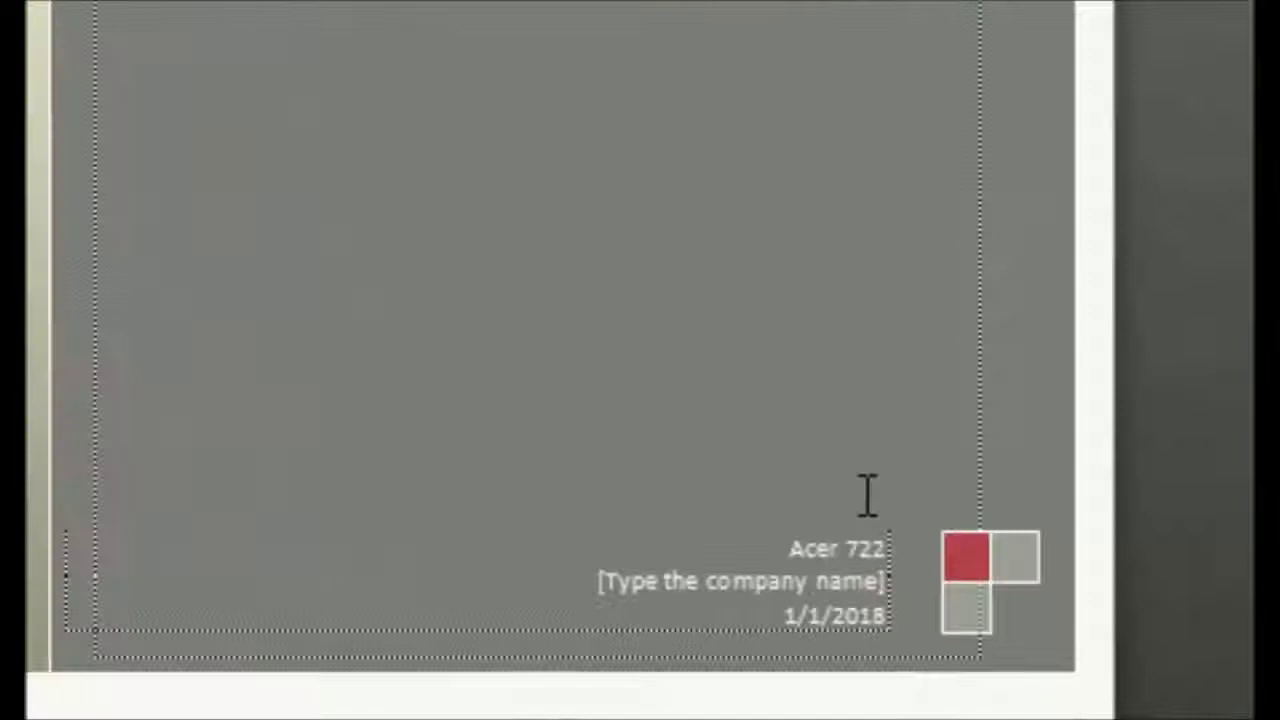
click(1005, 487)
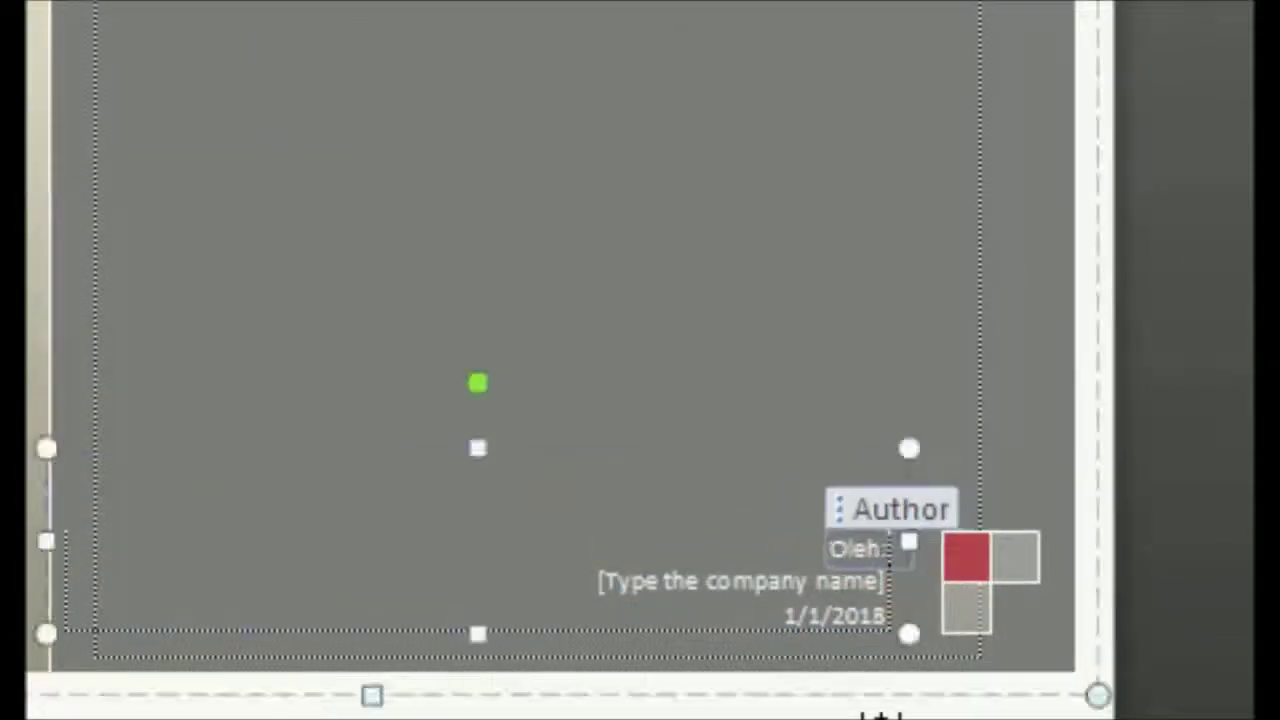
click(660, 588)
key(Delete)
text(Simple Ne)
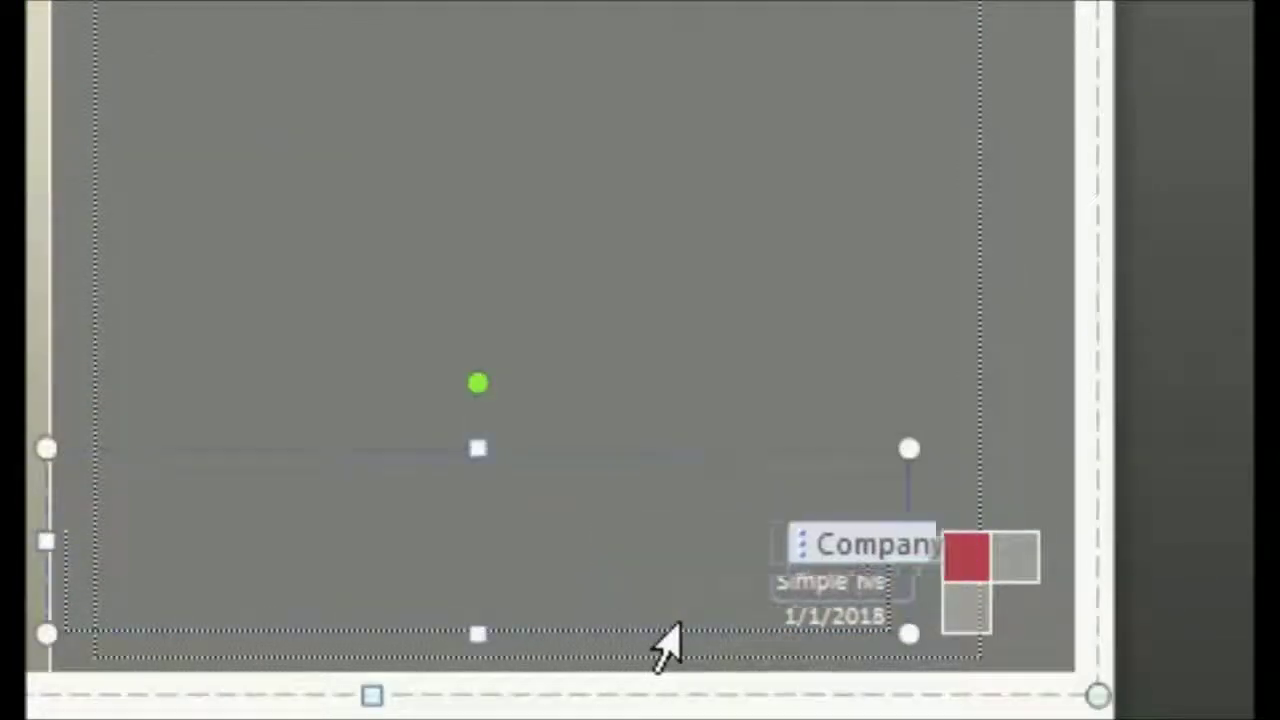
text(ws Video (5NV))
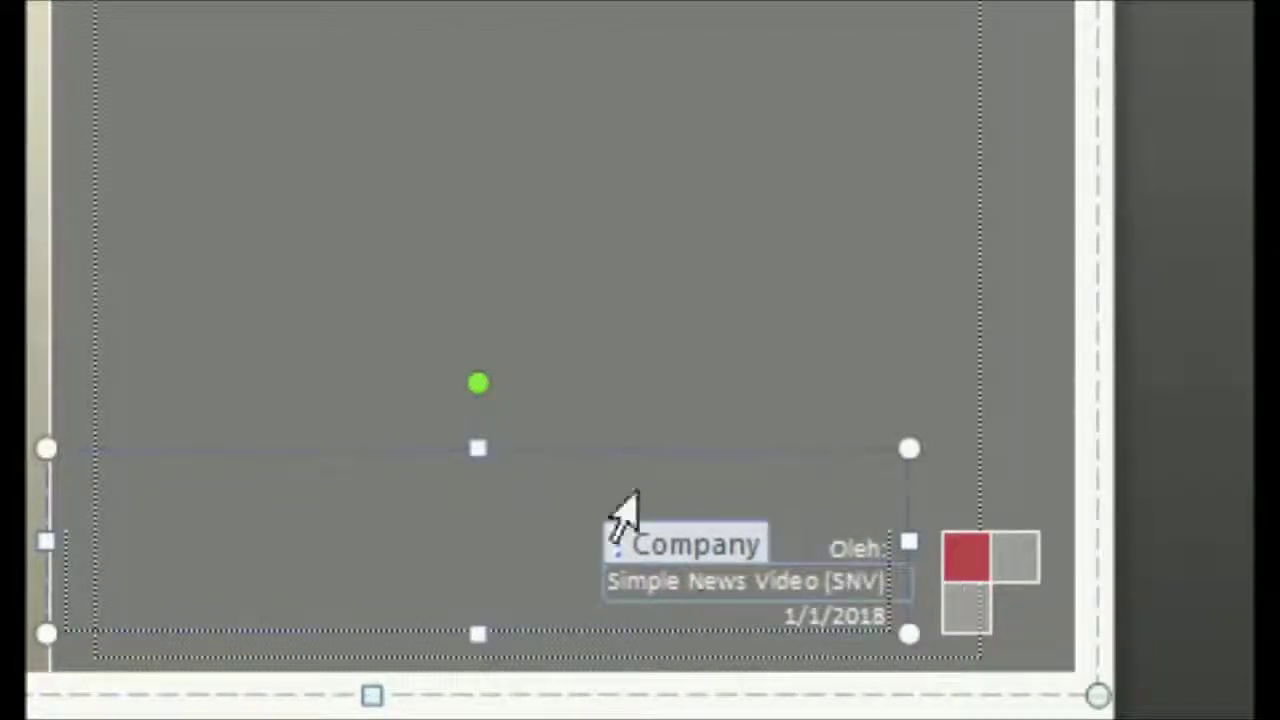
key(ctrl+a)
click(298, 87)
click(268, 300)
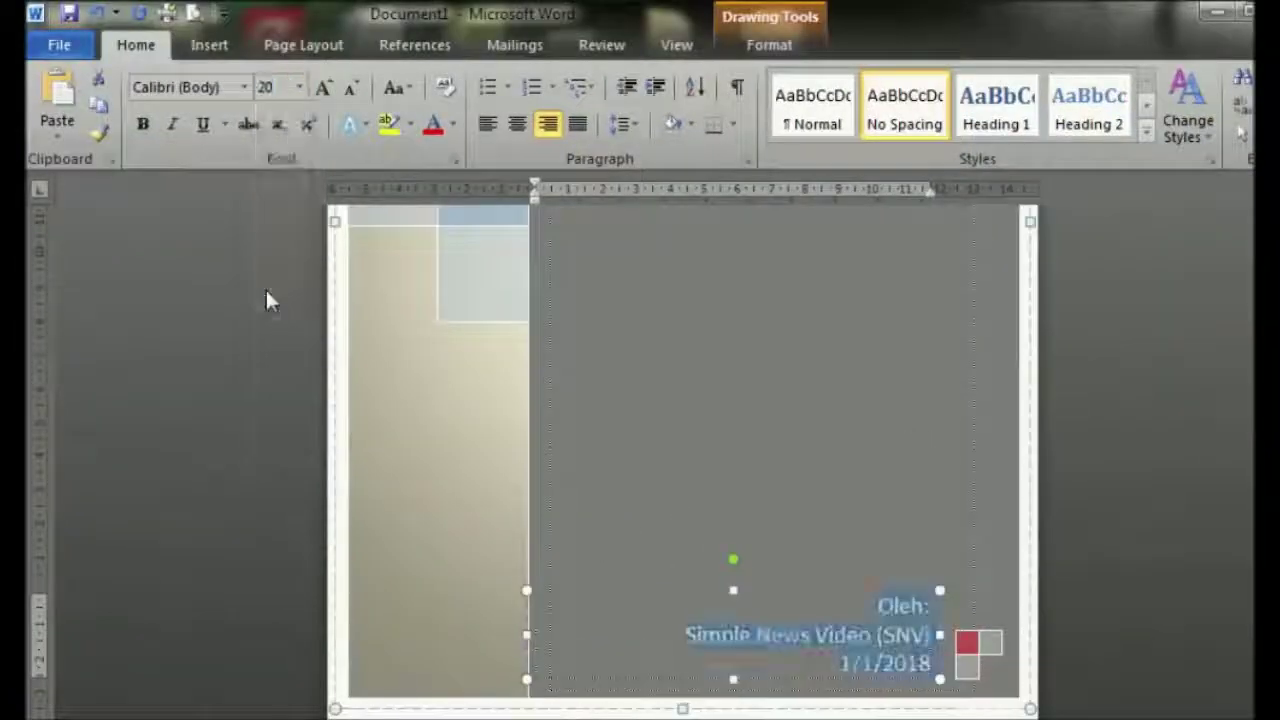
- Make the author block text bold and centred
click(142, 124)
click(517, 124)
scroll(683, 460, up, 3)
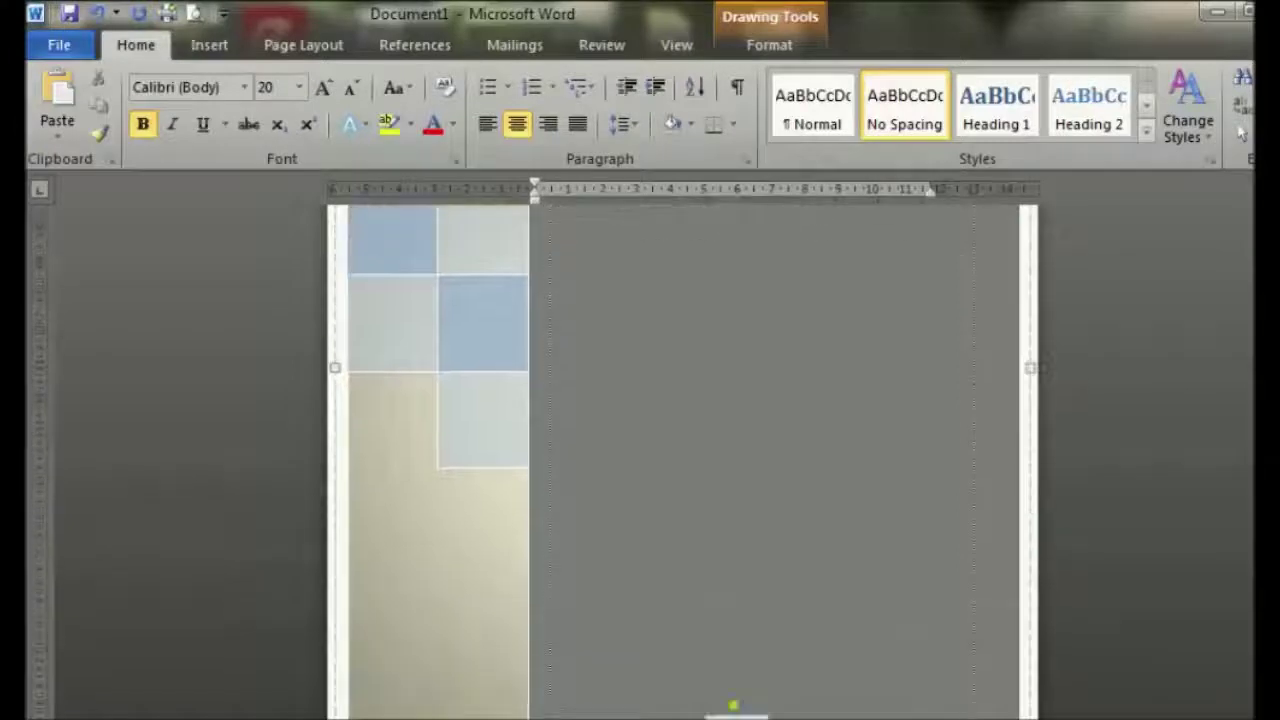
ctrl+scroll(937, 663, down, 1)
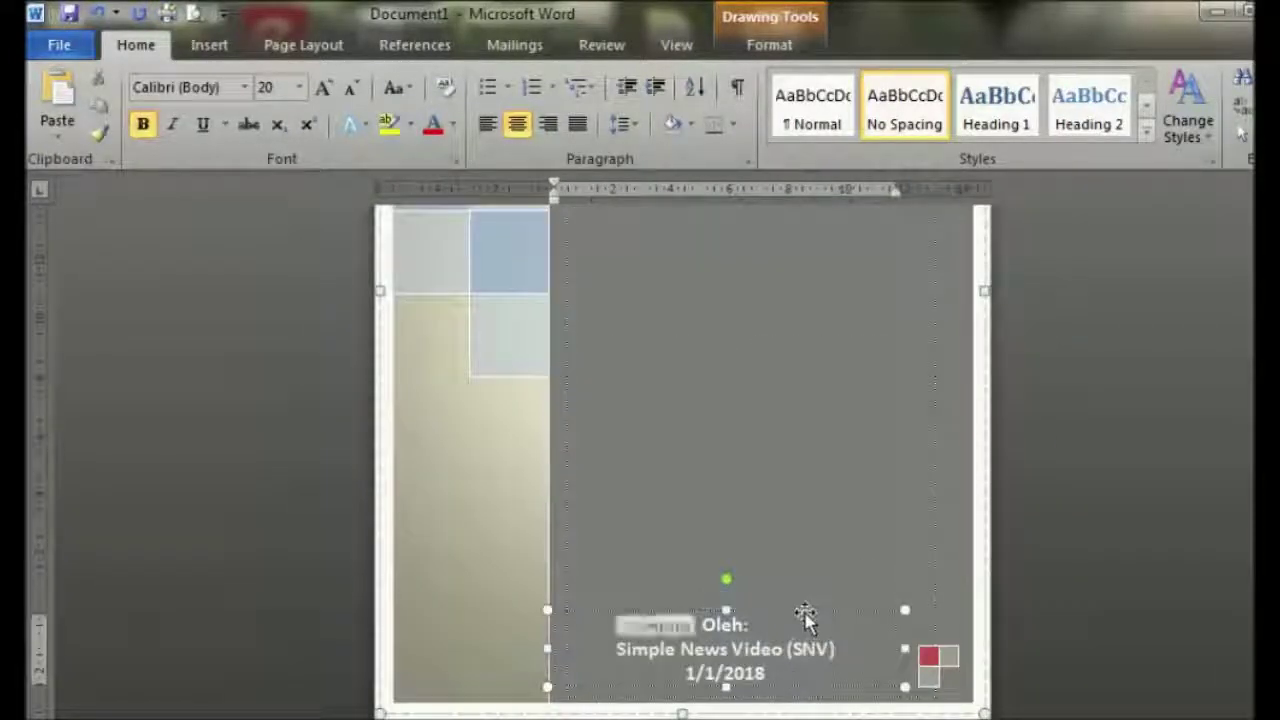
- Raise the author text box slightly on the page, then select the title and subtitle
click(1035, 540)
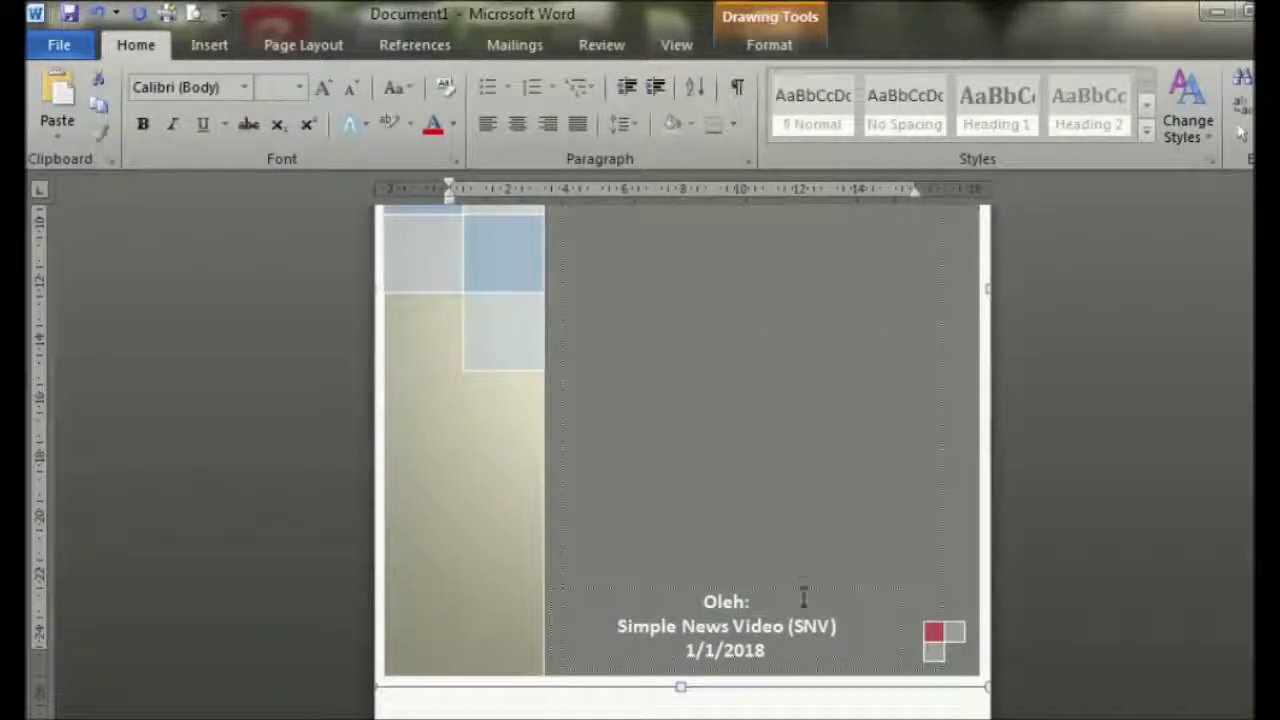
click(840, 600)
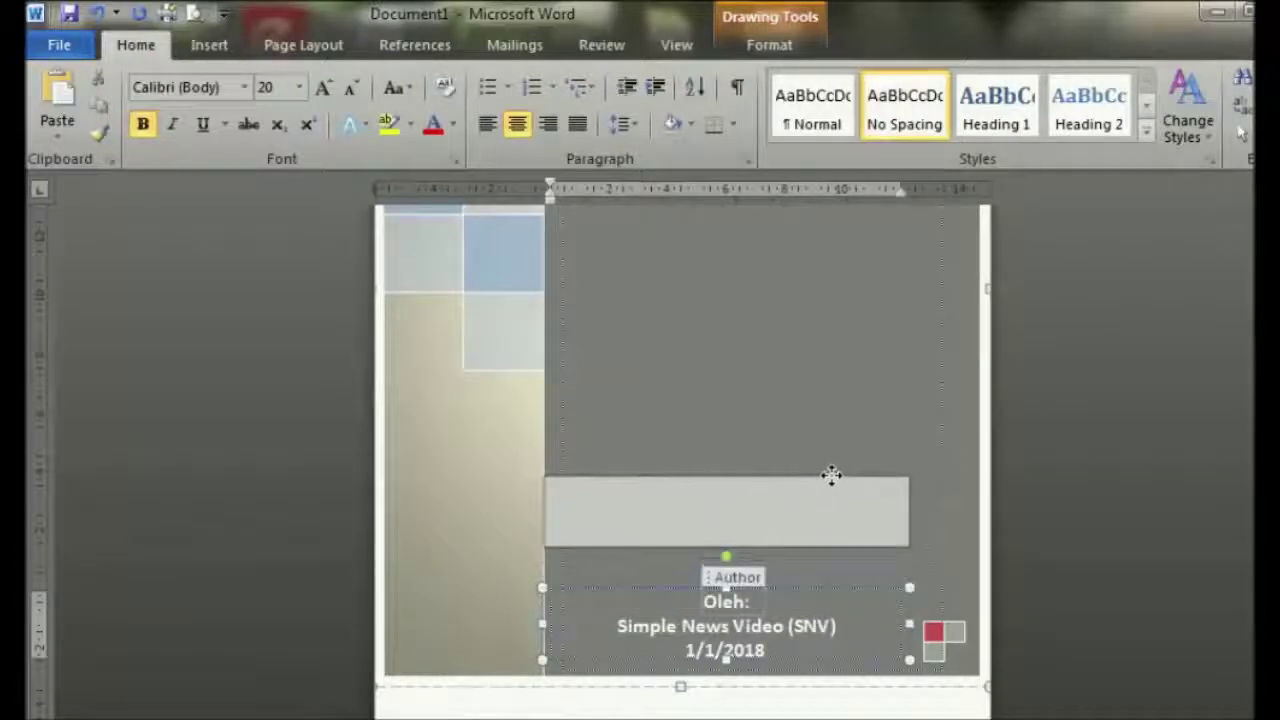
drag(830, 598, 830, 480)
scroll(760, 450, up, 3)
scroll(910, 692, down, 2)
drag(729, 517, 729, 565)
click(912, 645)
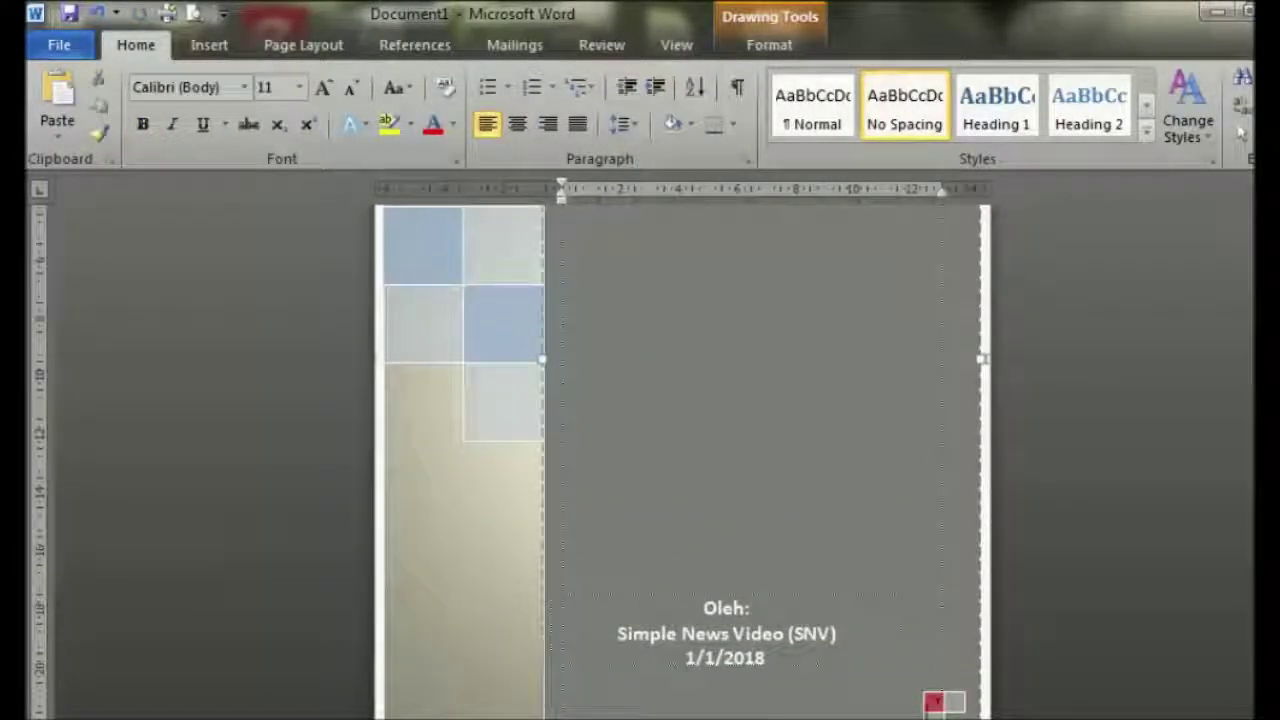
click(814, 620)
scroll(814, 620, down, 2)
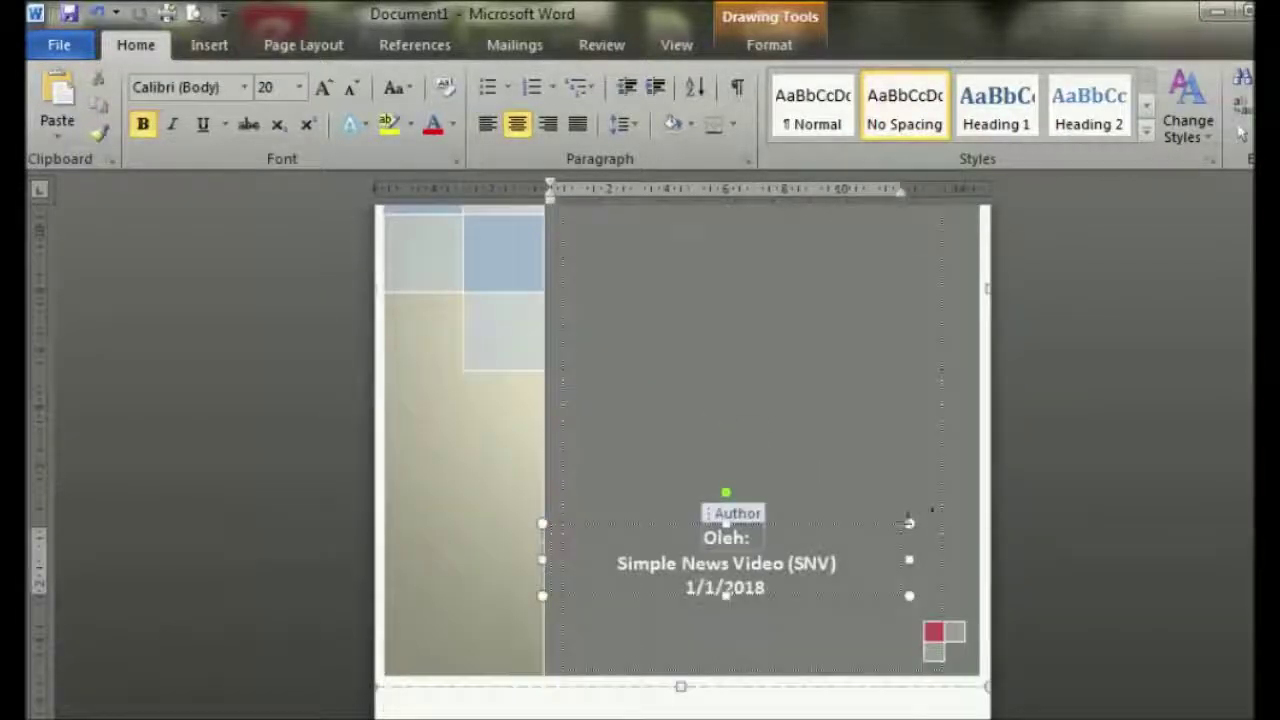
click(823, 620)
scroll(823, 620, up, 3)
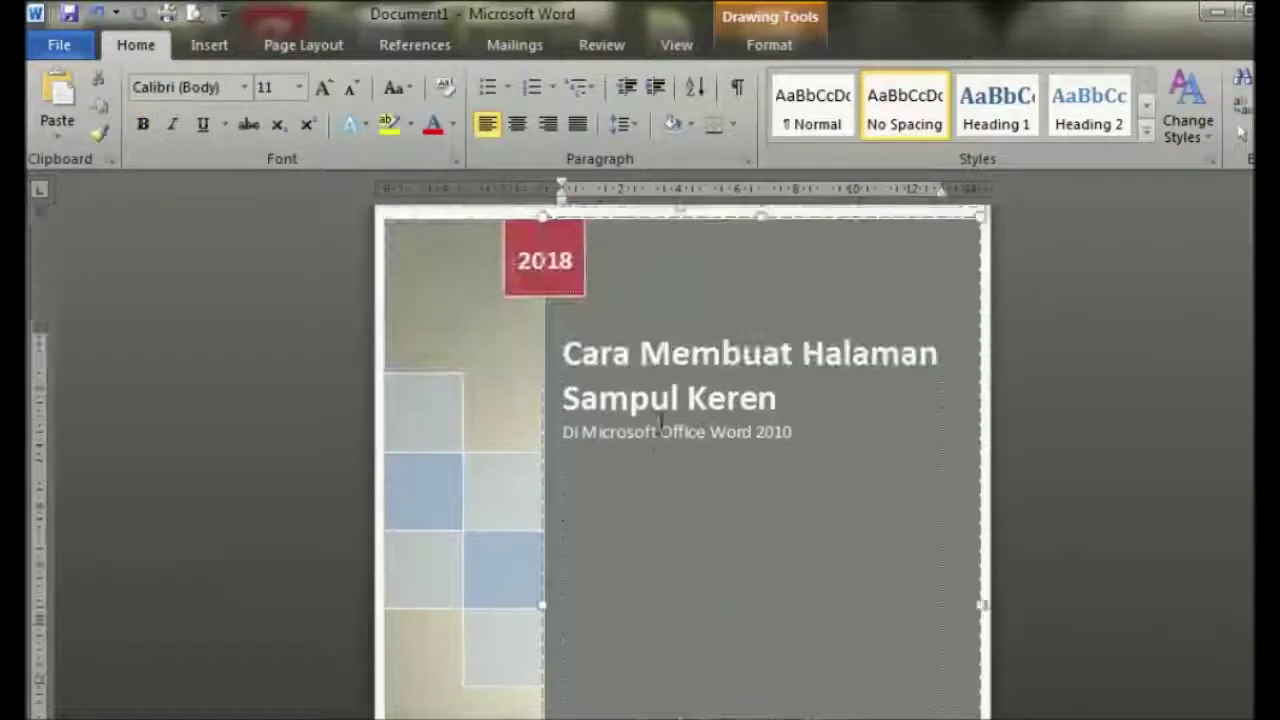
drag(764, 436, 795, 436)
- Centre the title and subtitle, then review the finished cover in print preview
click(517, 123)
click(777, 471)
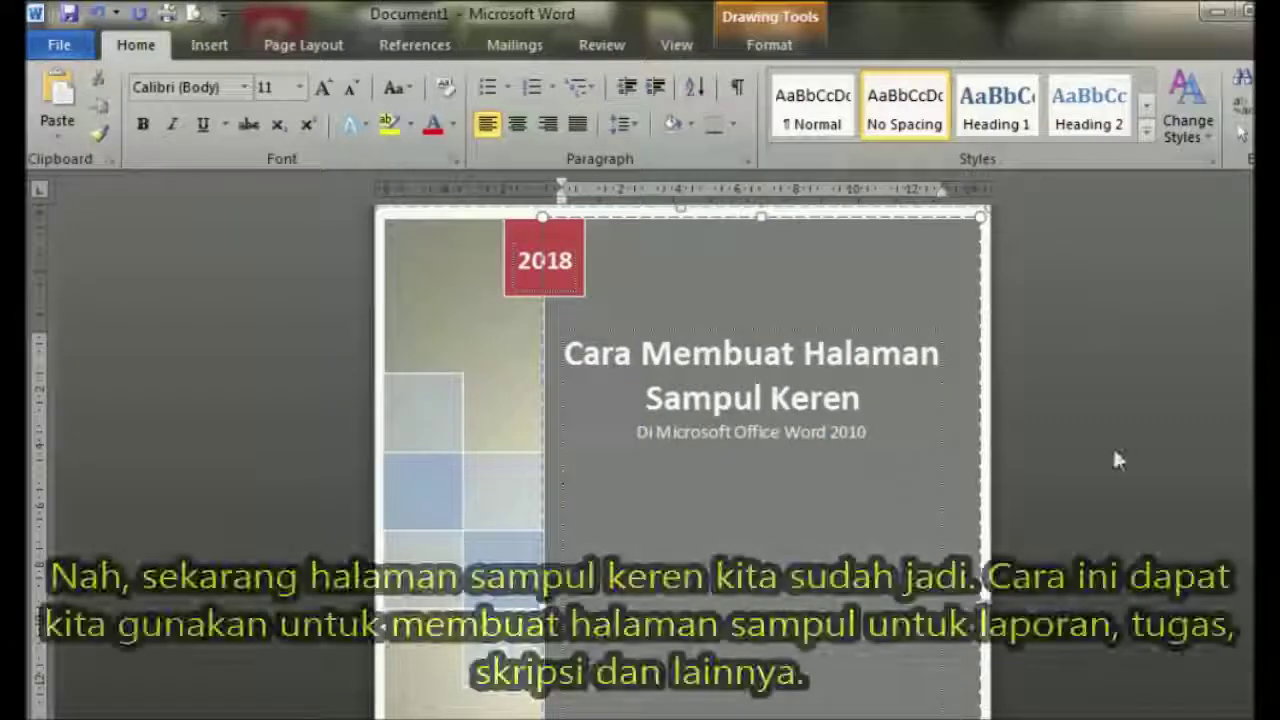
scroll(837, 357, down, 3)
scroll(837, 357, down, 1)
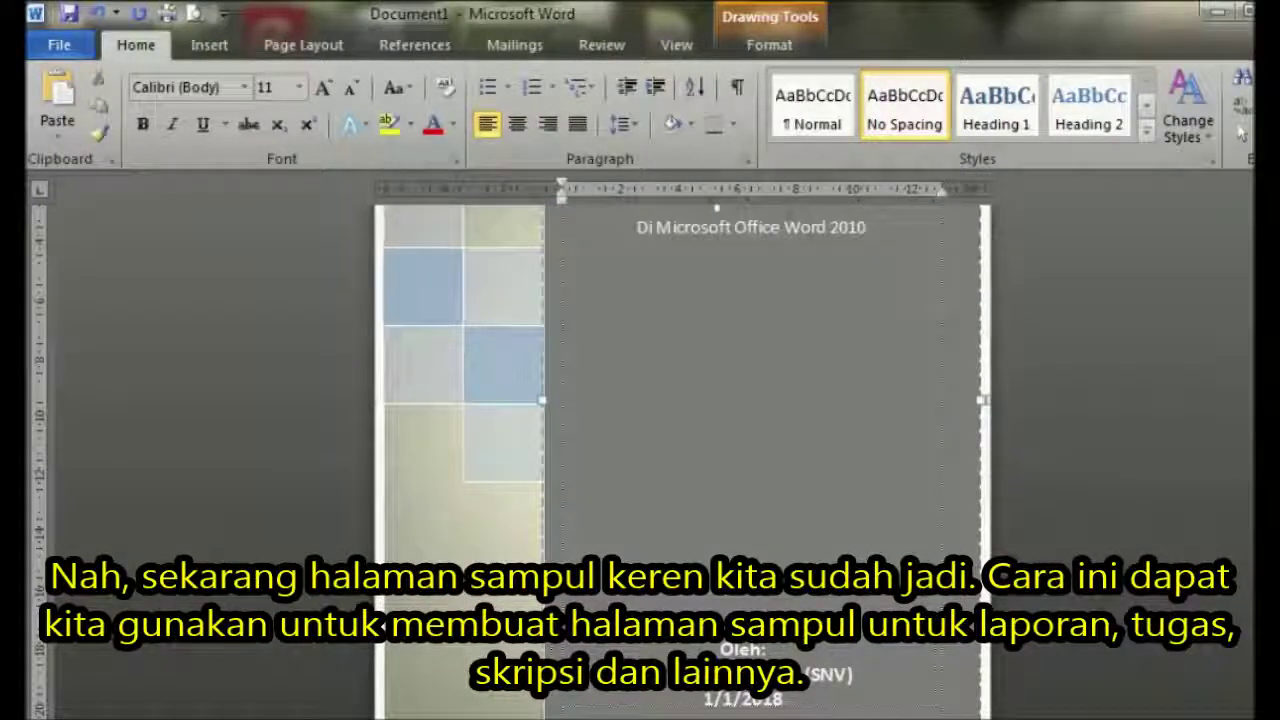
click(196, 28)
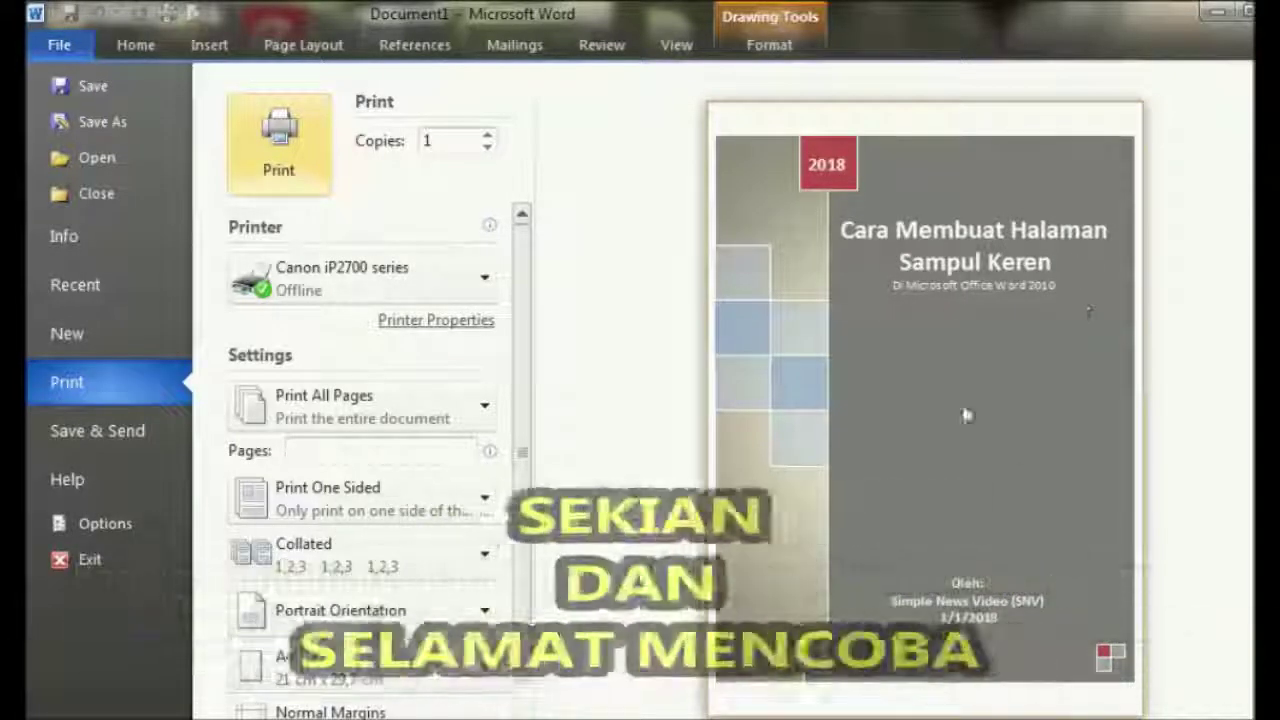
click(141, 45)
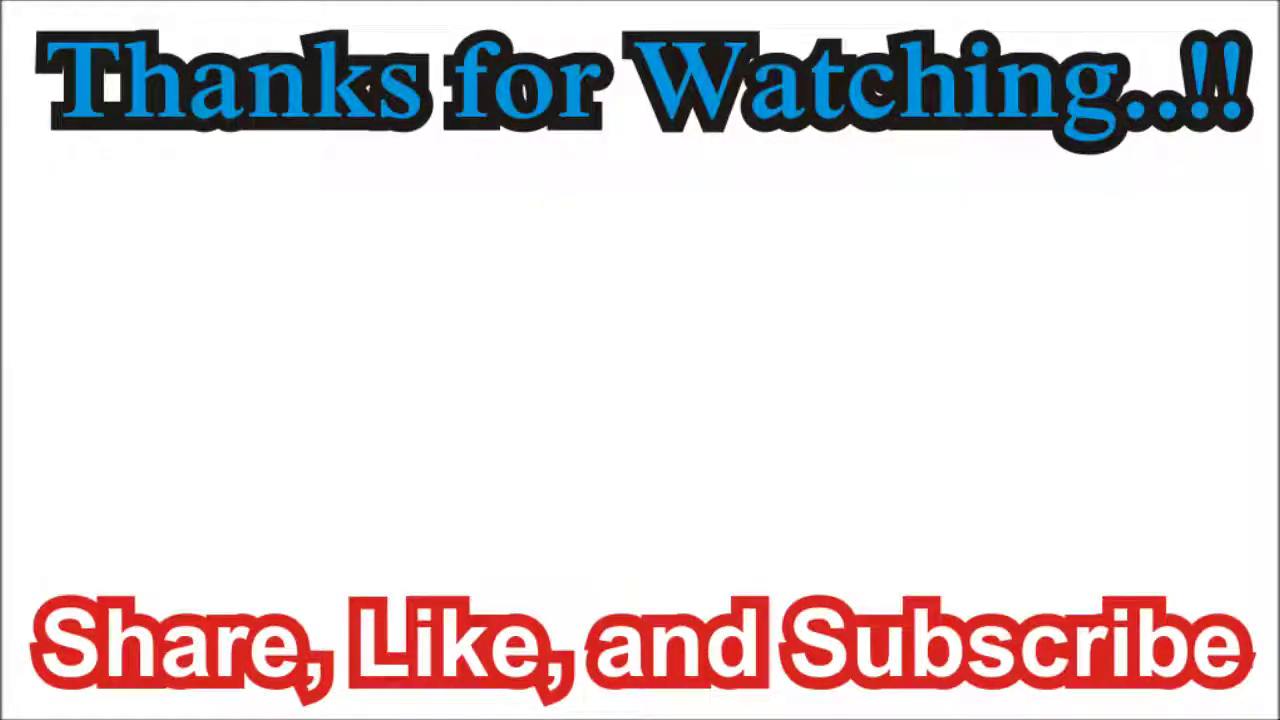